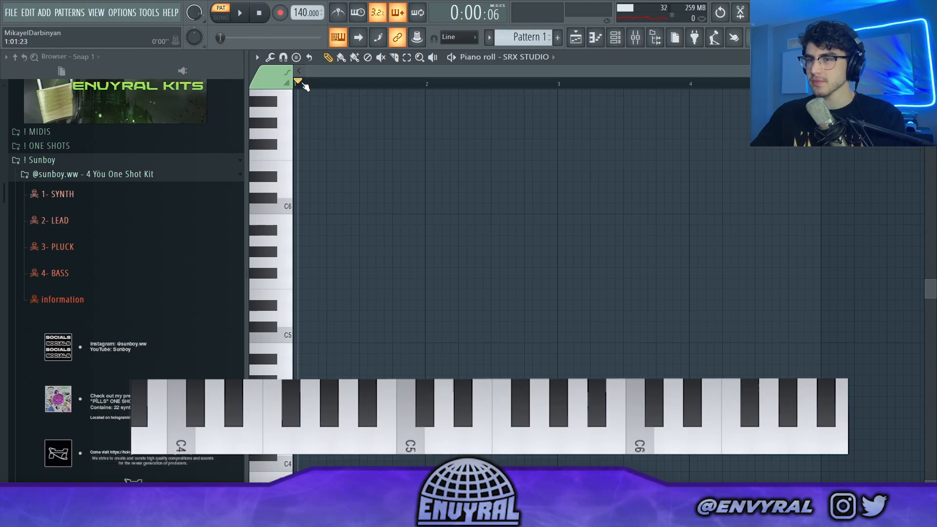
Step: Duplicate the first chord into the second half of bar 1, replace its E5 with D4, and play both chords
{"action": "left_click", "coordinate": [295, 84]}
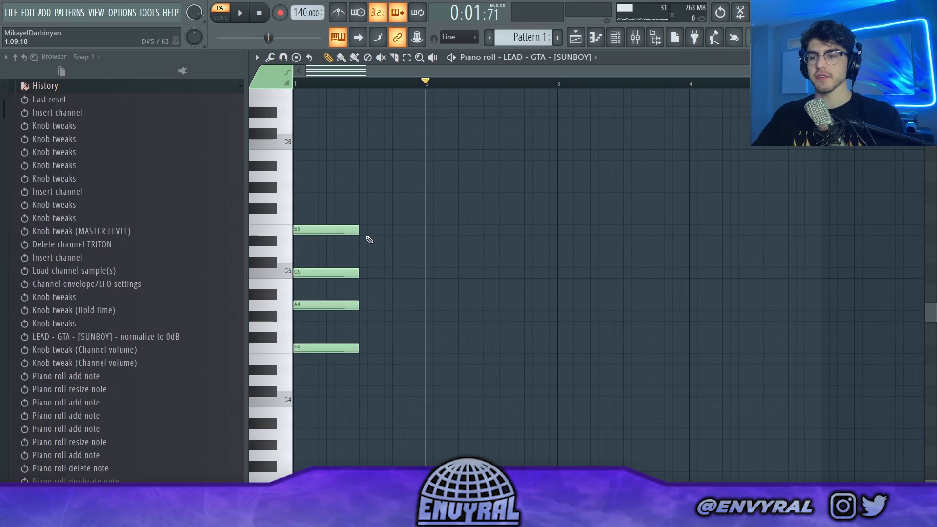
{"action": "key", "text": "ctrl+b"}
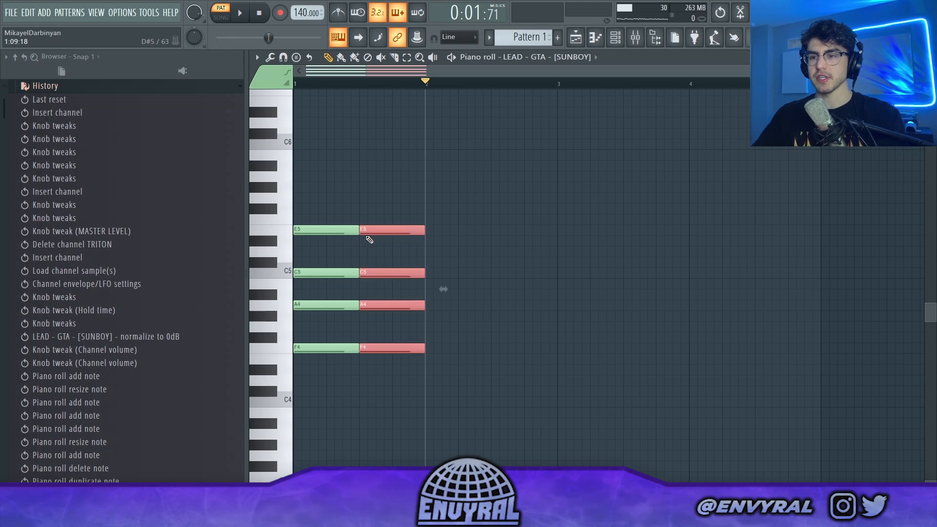
{"action": "key", "text": "ctrl+d"}
{"action": "right_click", "coordinate": [407, 234]}
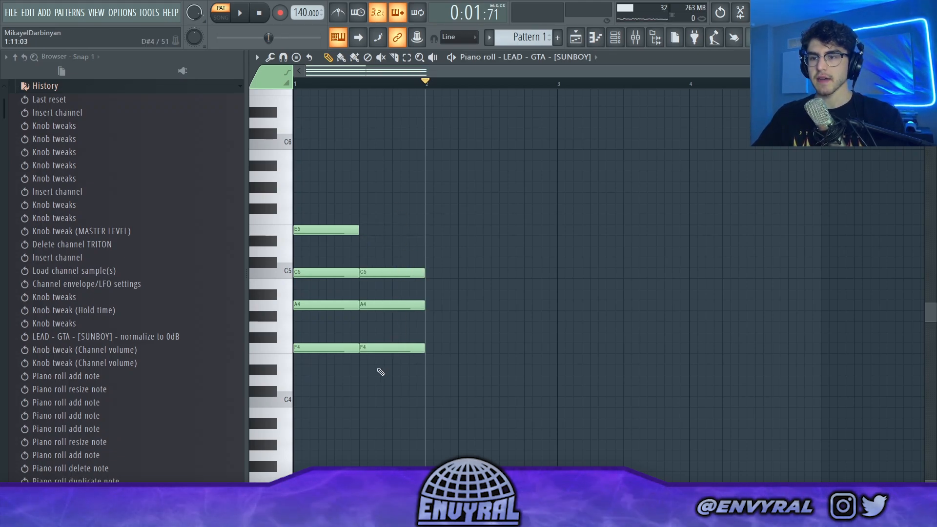
{"action": "left_click", "coordinate": [365, 380]}
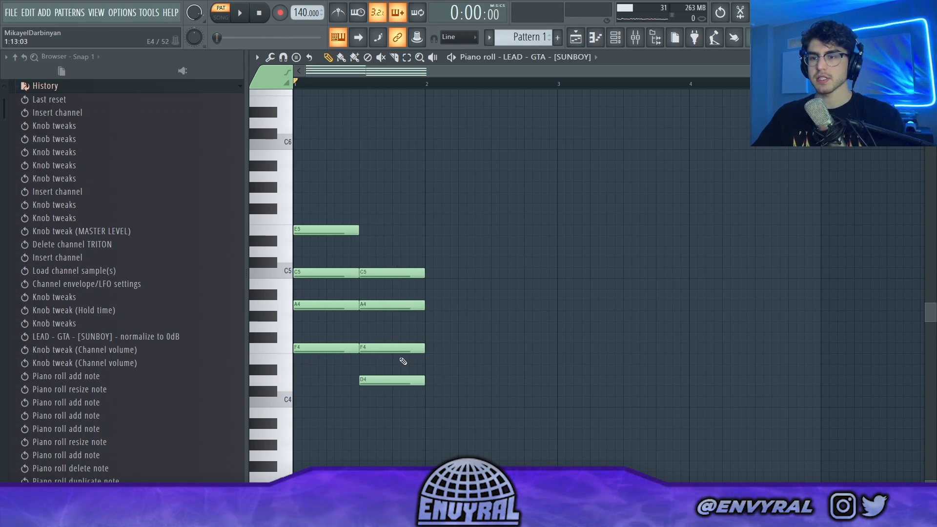
{"action": "key", "text": "space"}
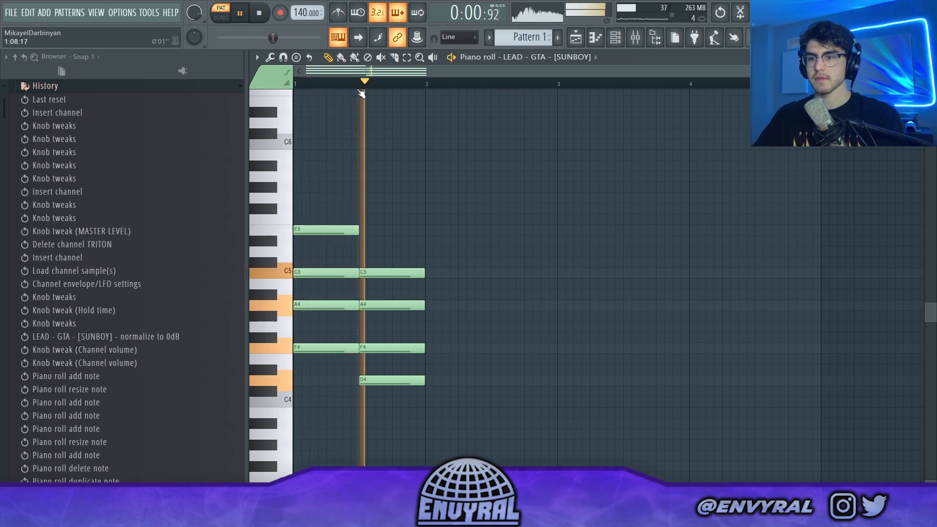
{"action": "key", "text": "space"}
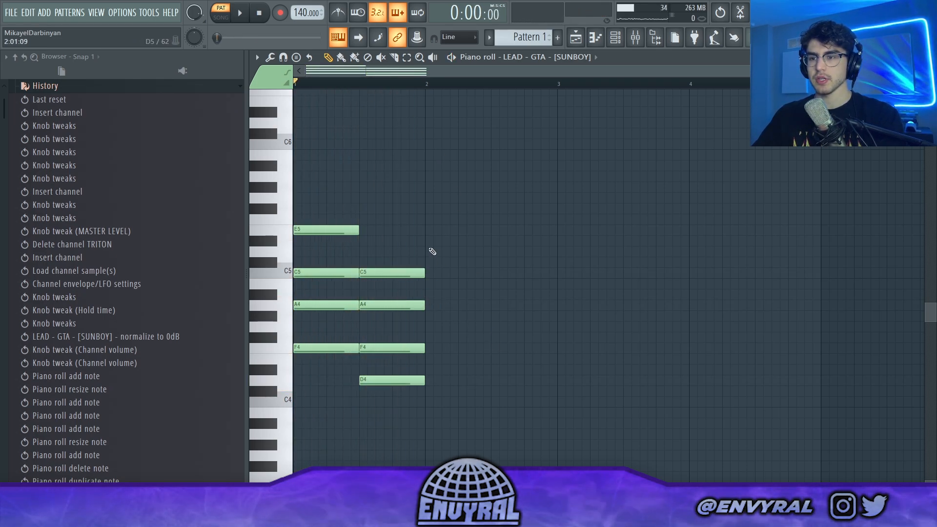
Step: Add an A4, C5, E5 and G5 chord at the start of bar 2 and play back the progression
{"action": "left_click_drag", "start_coordinate": [429, 249], "coordinate": [455, 312]}
{"action": "key", "text": "space"}
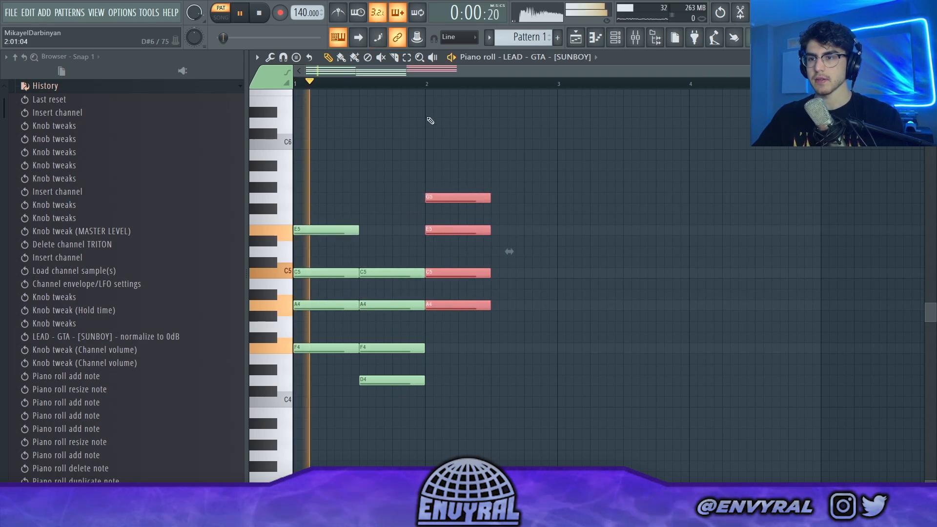
{"action": "left_click", "coordinate": [395, 86], "text": "ctrl"}
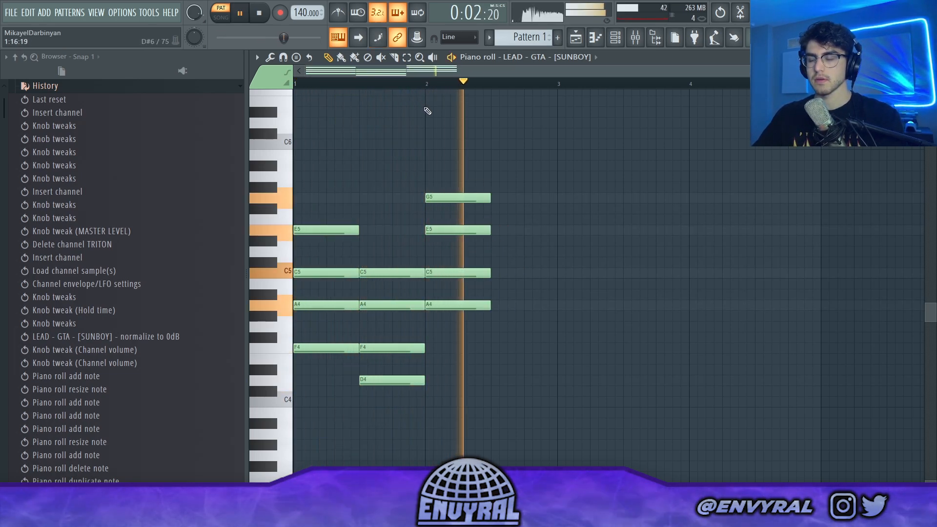
{"action": "left_click", "coordinate": [216, 100]}
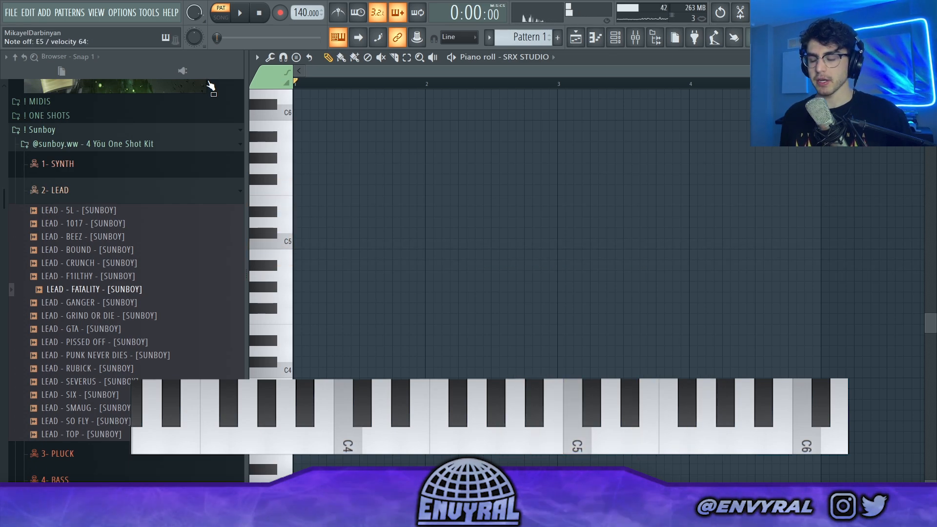
Step: Enter a G4, B4, D5 chord and an E4, G4, B4 chord in bar 1 with SRX STUDIO and play them
{"action": "key", "text": "space"}
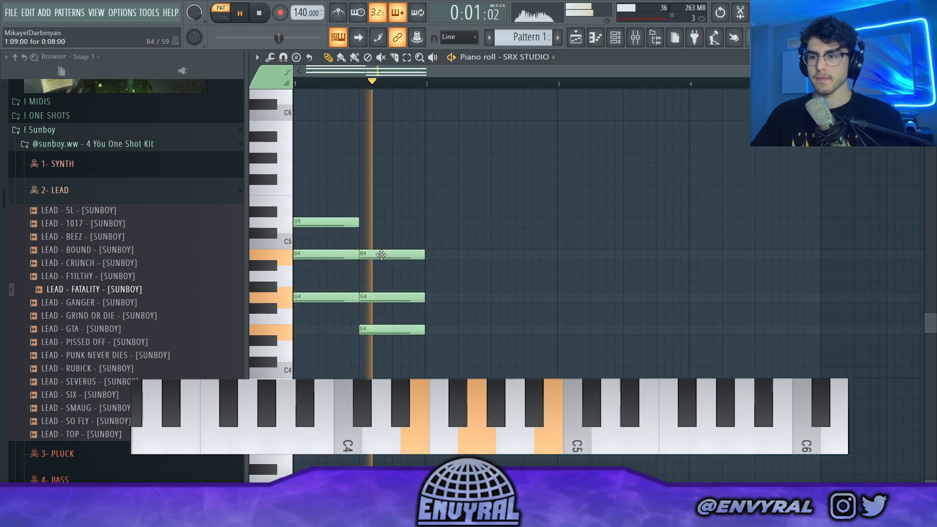
{"action": "key", "text": "space"}
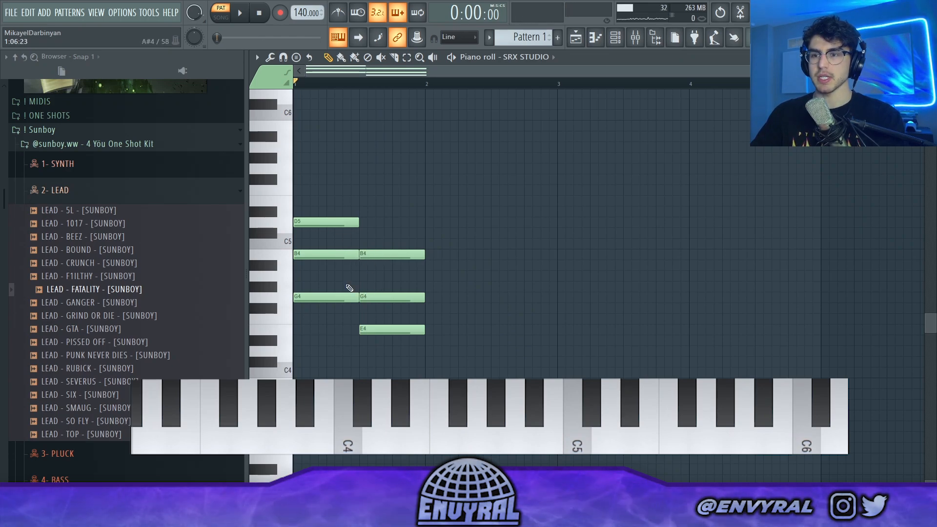
{"action": "key", "text": "space"}
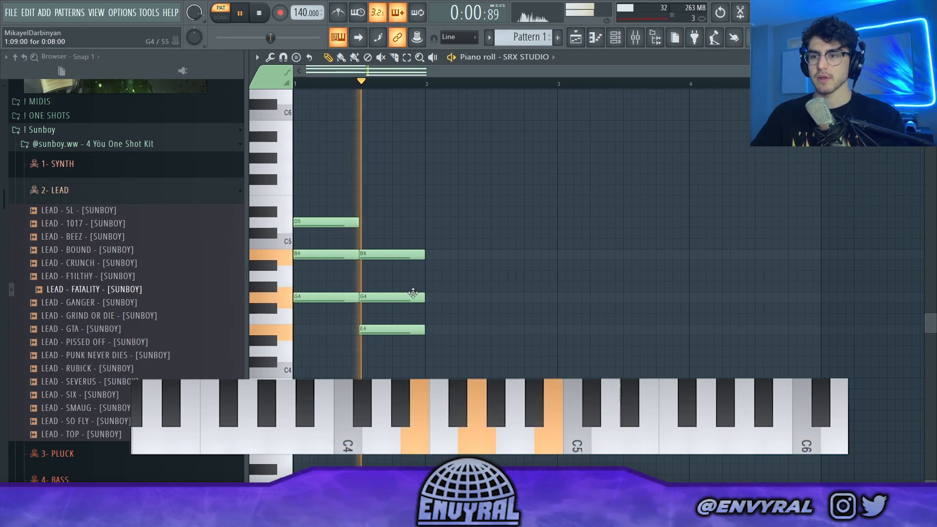
{"action": "key", "text": "space"}
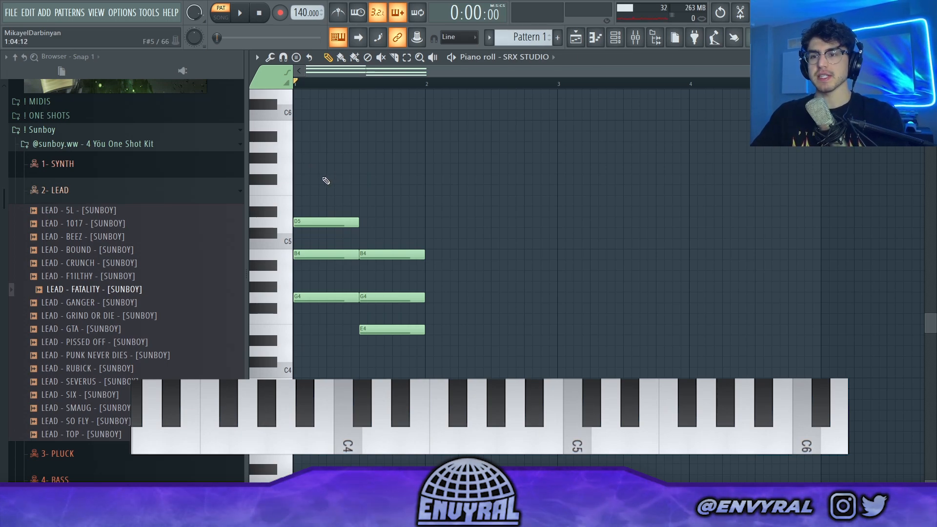
Step: Extend the first chord with F#5 and the second chord with D5, and listen to the result
{"action": "left_click", "coordinate": [327, 179]}
{"action": "left_click", "coordinate": [412, 222]}
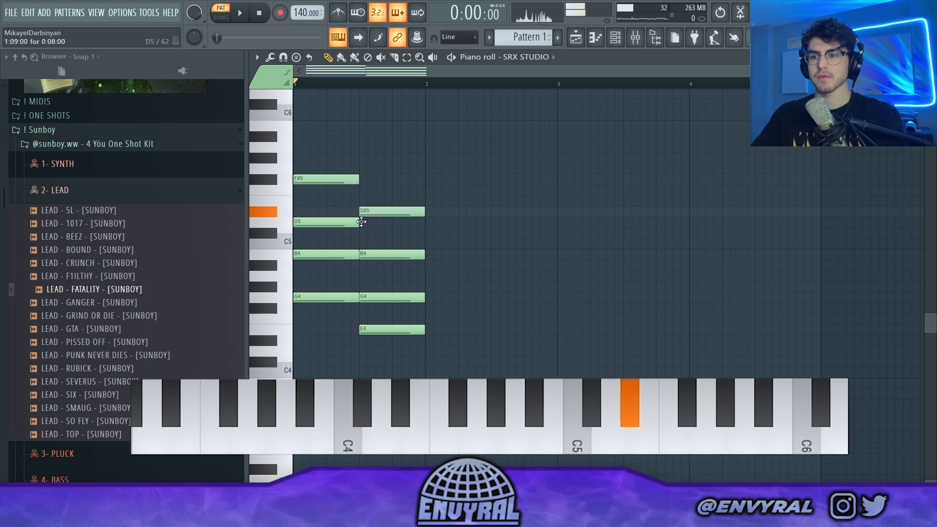
{"action": "key", "text": "space"}
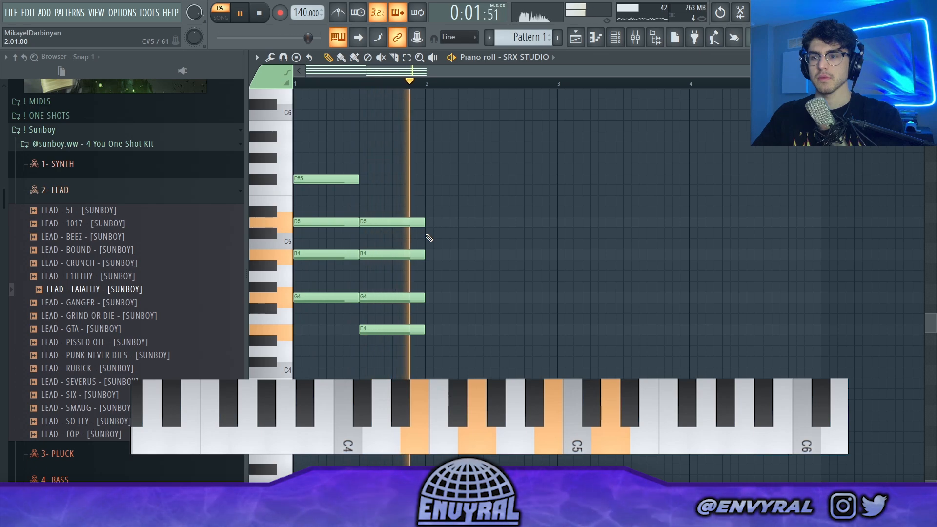
{"action": "key", "text": "space"}
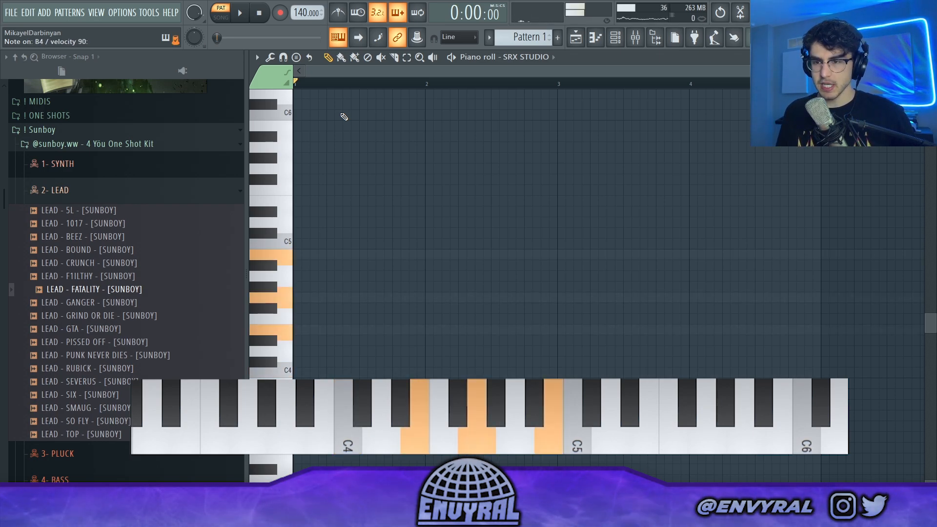
Step: Build a C4, E4, G4, B4 chord at the start of bar 1 and duplicate it into the bar's second half
{"action": "left_click_drag", "start_coordinate": [380, 218], "coordinate": [322, 337]}
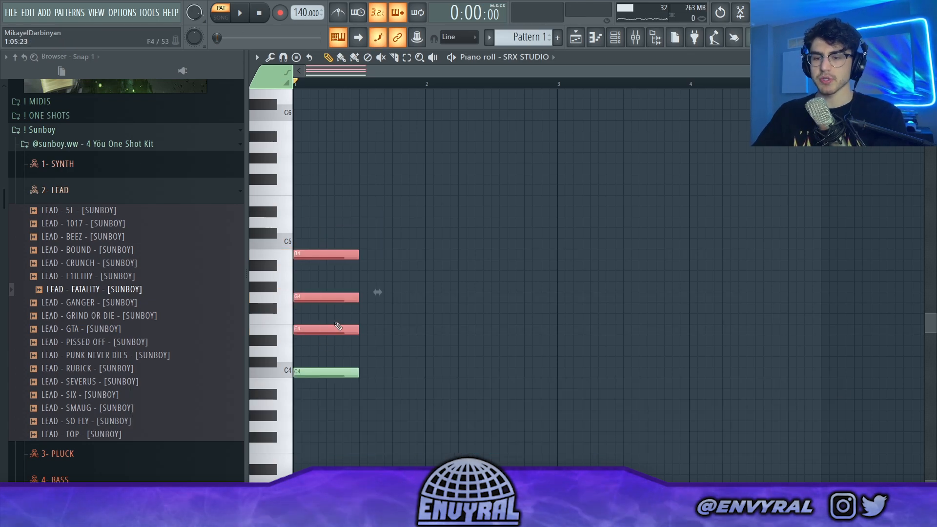
{"action": "key", "text": "ctrl+a"}
{"action": "key", "text": "ctrl+d"}
{"action": "key", "text": "ctrl+b"}
{"action": "key", "text": "ctrl+d"}
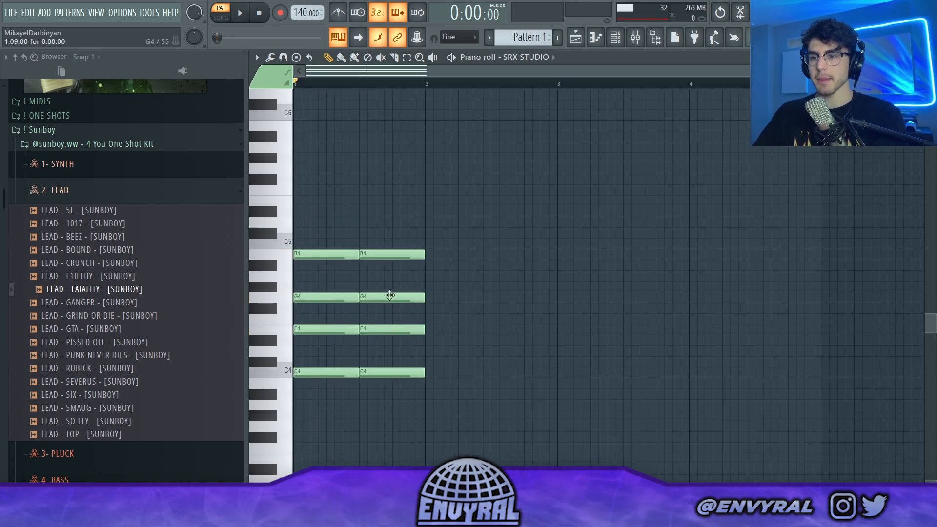
Step: Replace the second chord's C4 with a D5 on top and play back both chords
{"action": "left_click_drag", "start_coordinate": [390, 213], "coordinate": [396, 225]}
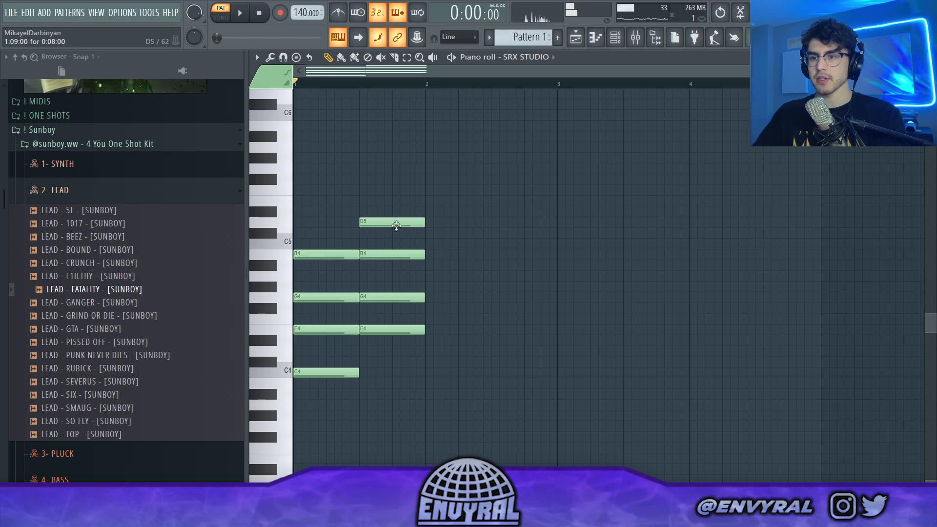
{"action": "key", "text": "space"}
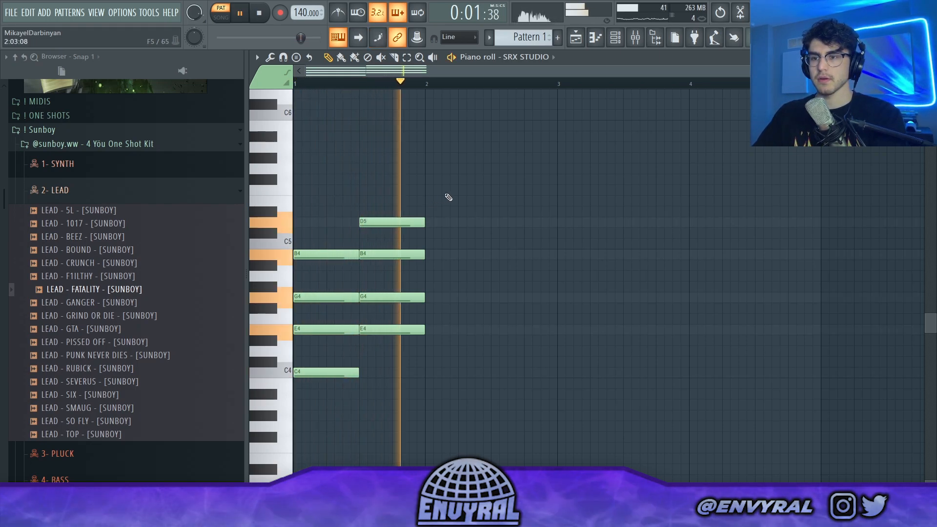
{"action": "key", "text": "space"}
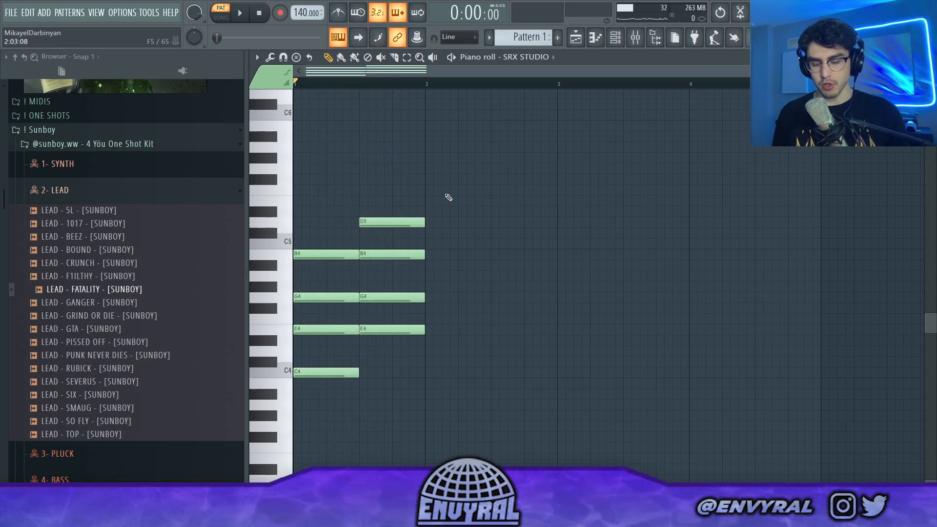
{"action": "key", "text": "space"}
Step: Erase the second chord's notes from the top down and delete the first chord's C4 note
{"action": "right_click", "coordinate": [403, 223]}
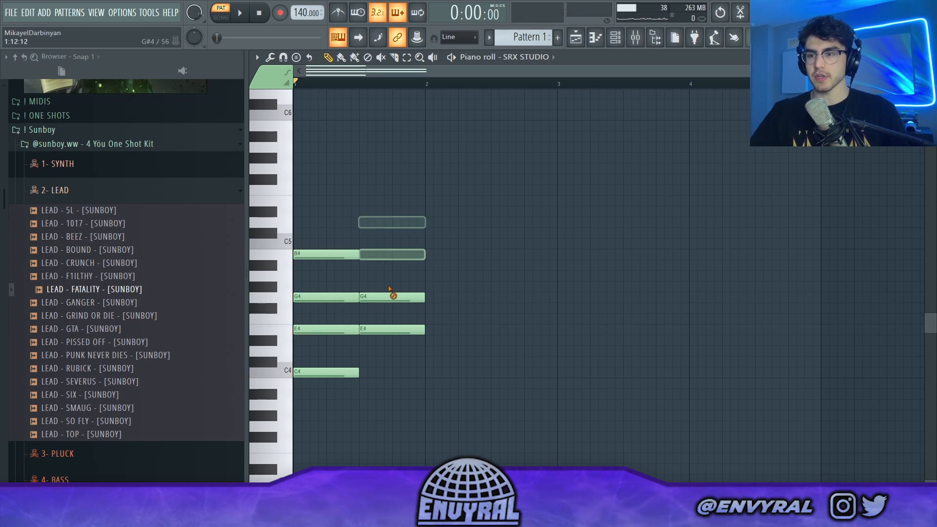
{"action": "right_click", "coordinate": [341, 372]}
{"action": "scroll", "coordinate": [370, 244], "scroll_direction": "up", "scroll_amount": 1}
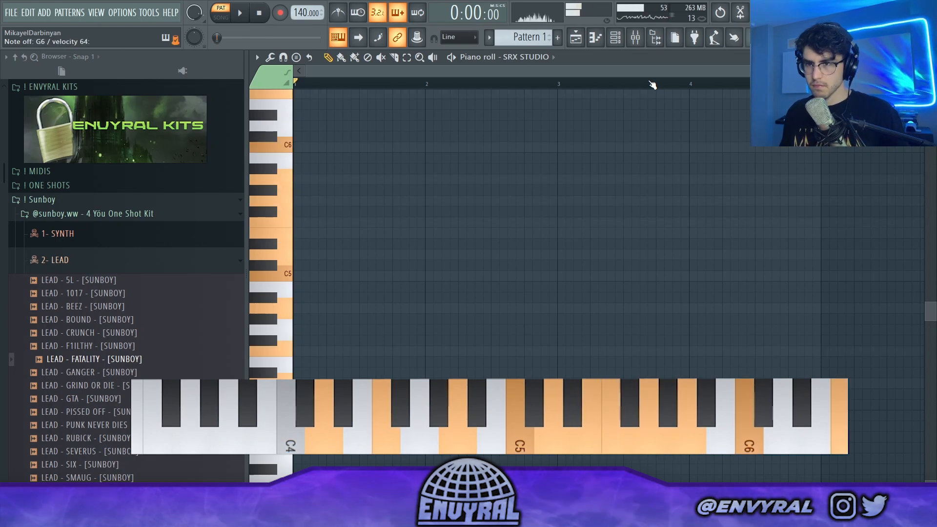
Step: Record a four-bar chord progression with LEAD - FATALITY to the metronome, align the notes to the grid, and play it back
{"action": "left_click", "coordinate": [161, 262]}
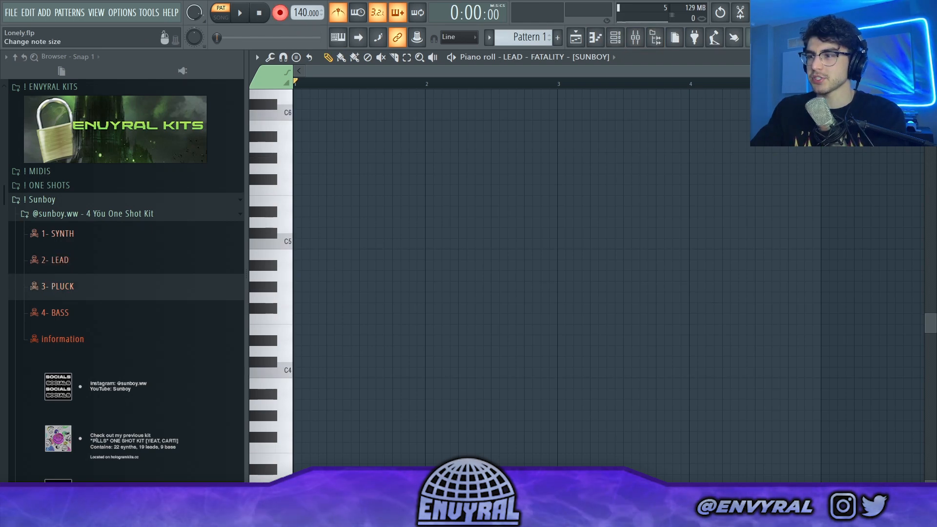
{"action": "scroll", "coordinate": [585, 259], "scroll_direction": "down", "scroll_amount": 1}
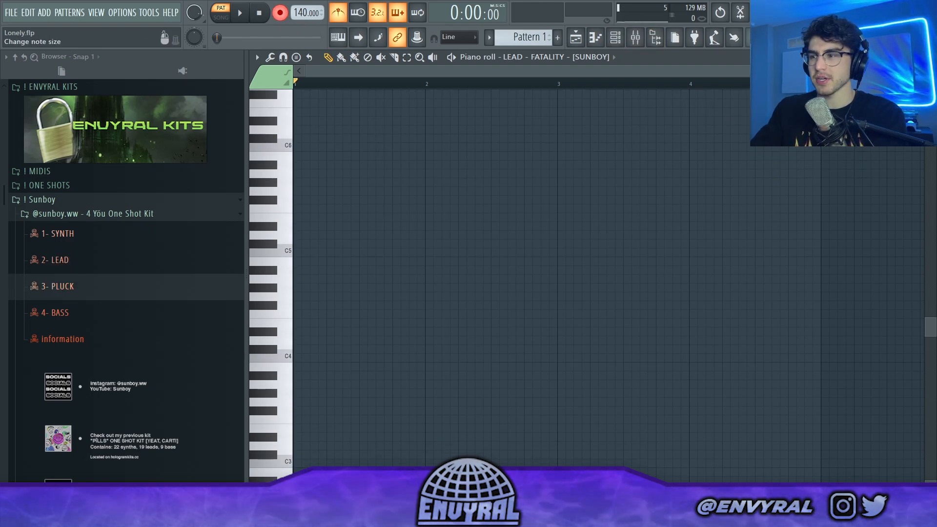
{"action": "left_click_drag", "start_coordinate": [777, 72], "coordinate": [794, 71]}
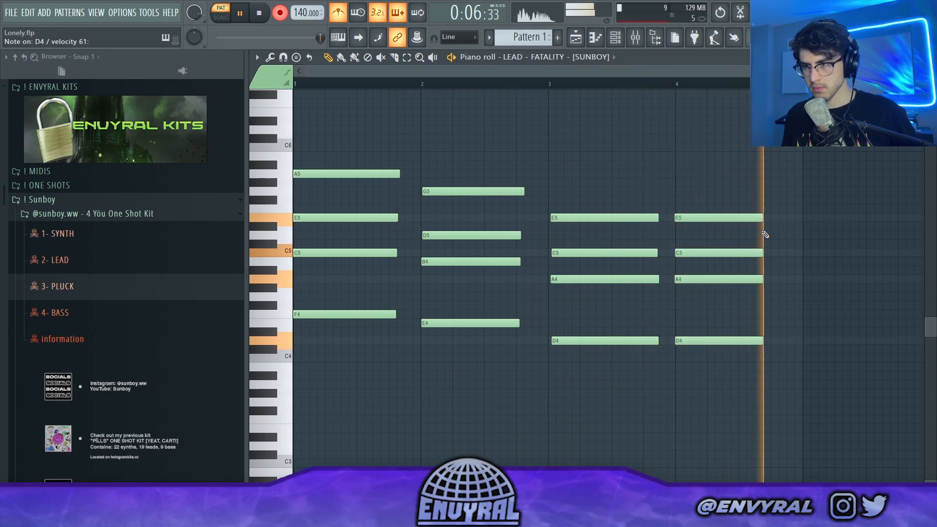
{"action": "key", "text": "space"}
{"action": "left_click", "coordinate": [730, 261]}
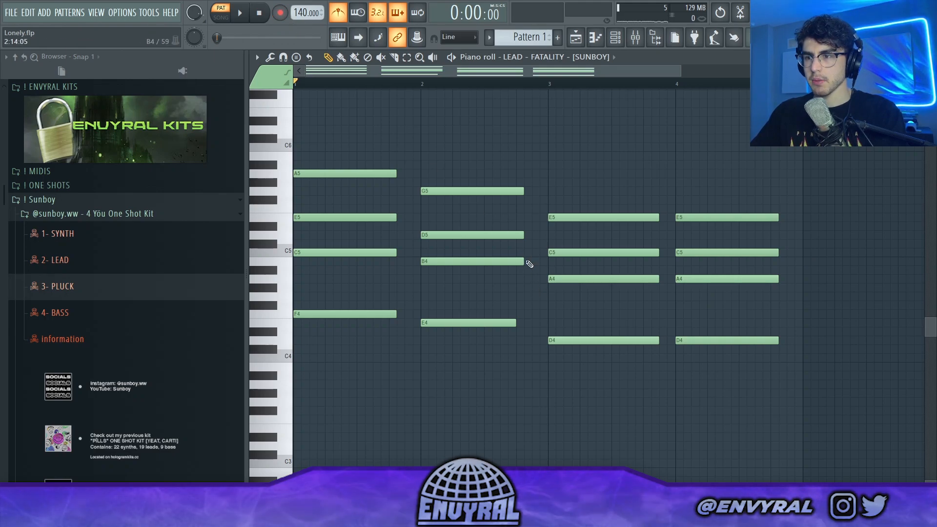
{"action": "key", "text": "space"}
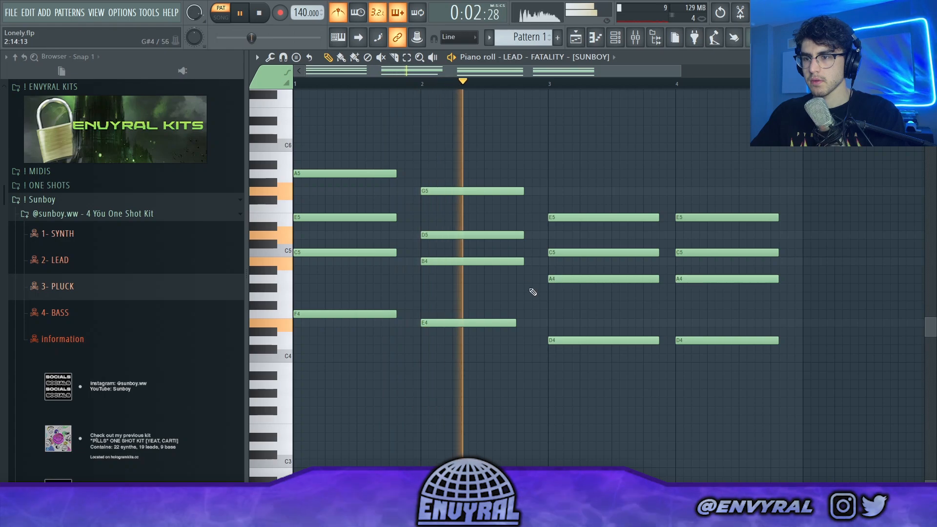
Step: Record a melody above the chords, align it to the grid, and play it back with the metronome off
{"action": "key", "text": "space"}
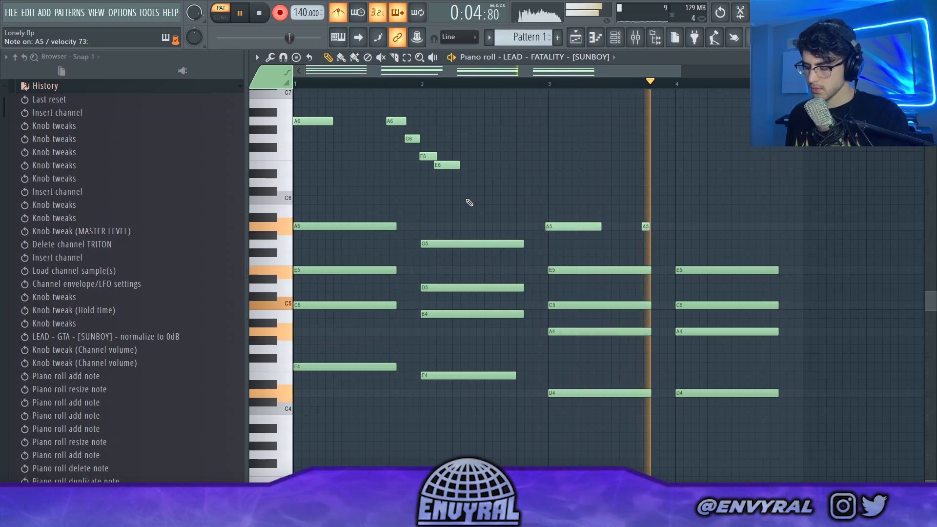
{"action": "key", "text": "space"}
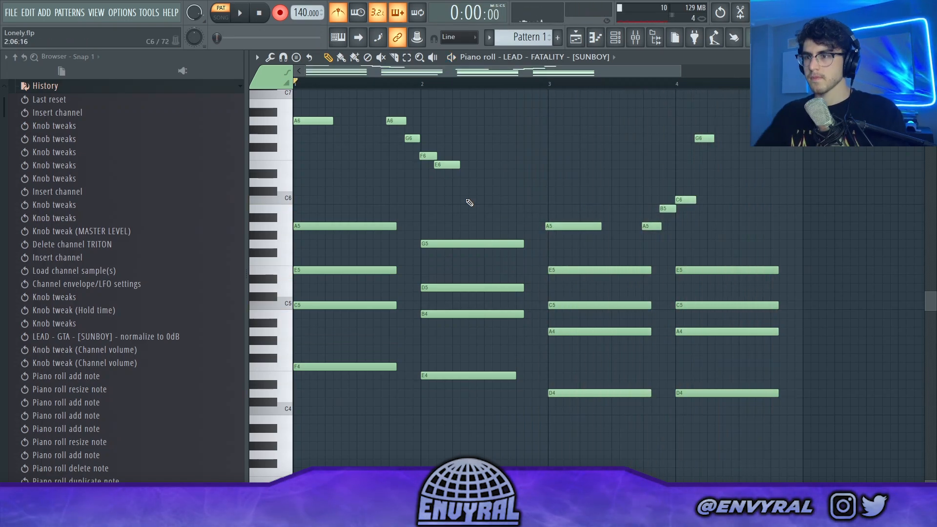
{"action": "key", "text": "space"}
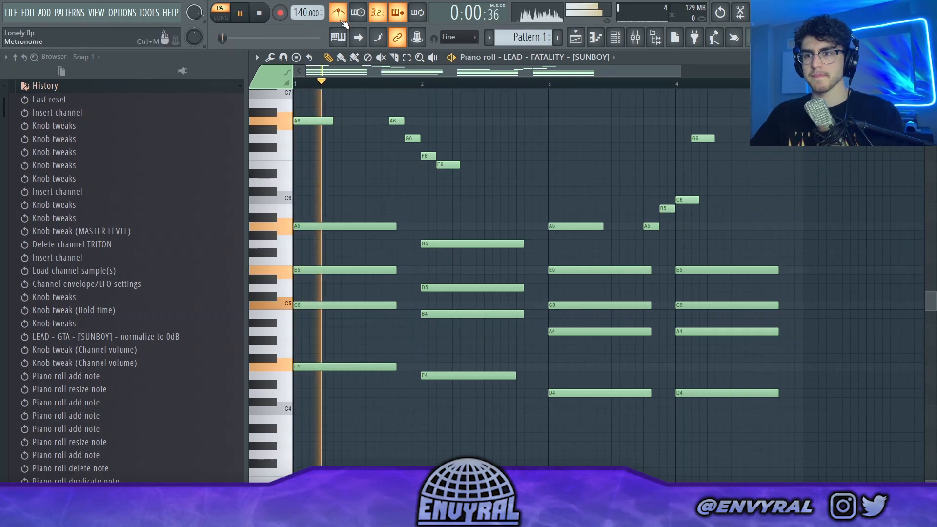
{"action": "left_click", "coordinate": [337, 19]}
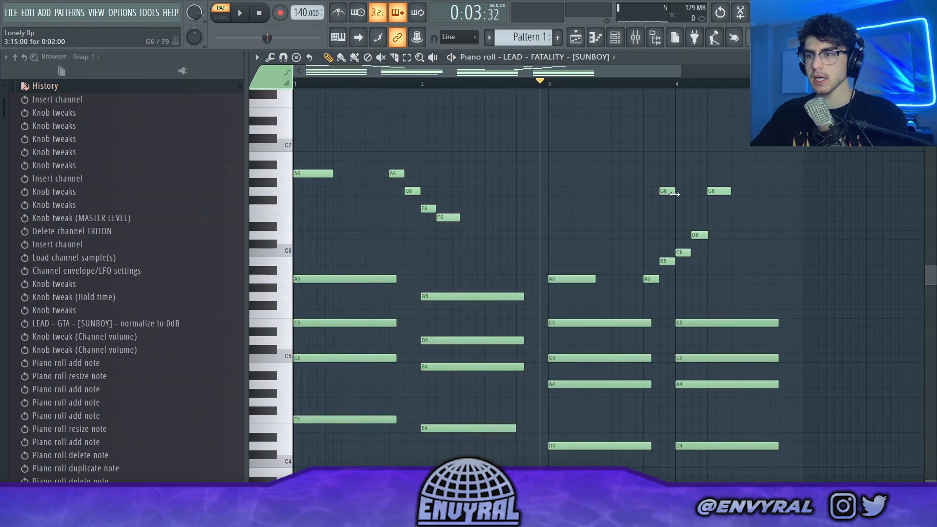
Step: Rework the melody around the start of bar 4 with G6, F6 and E6 notes, removing the F#6 and B5 notes
{"action": "left_click", "coordinate": [678, 200]}
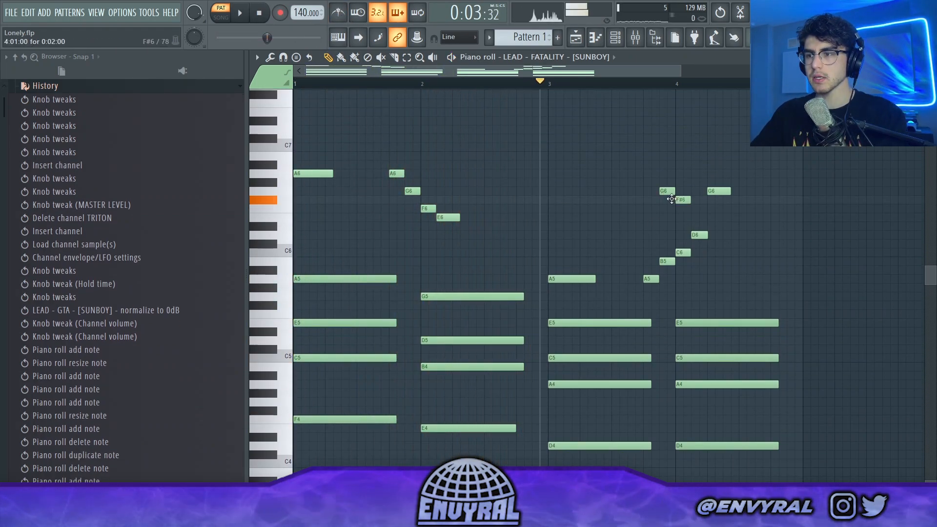
{"action": "left_click", "coordinate": [679, 207]}
{"action": "right_click", "coordinate": [682, 201]}
{"action": "key", "text": "space"}
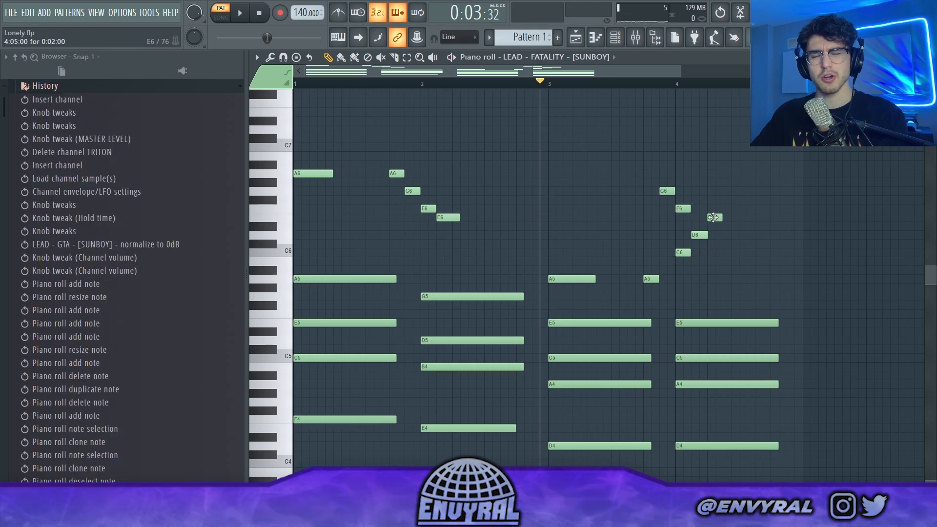
{"action": "key", "text": "space"}
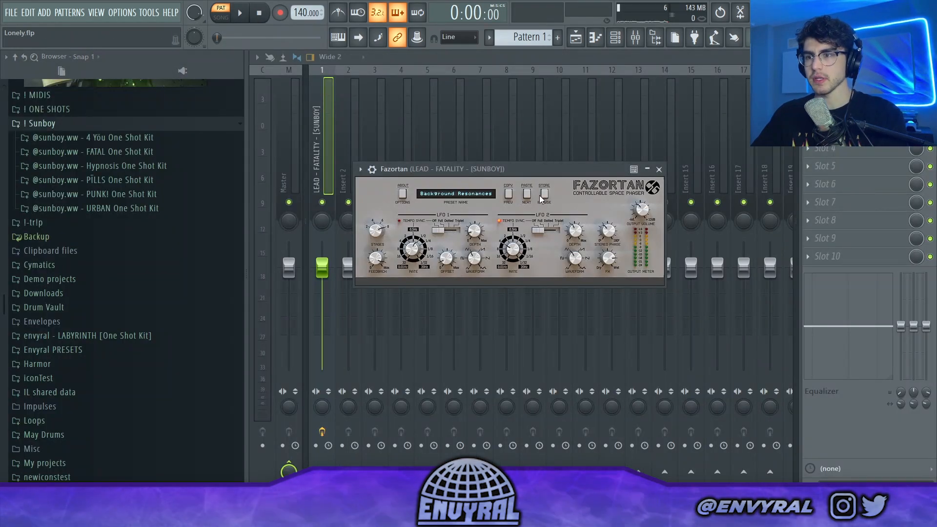
Step: Load the Rhytmic Lush 3 preset from the Synchronized bank in Fazortan on the LEAD - FATALITY track
{"action": "left_click", "coordinate": [542, 196]}
{"action": "left_click", "coordinate": [411, 297]}
{"action": "left_click", "coordinate": [574, 307]}
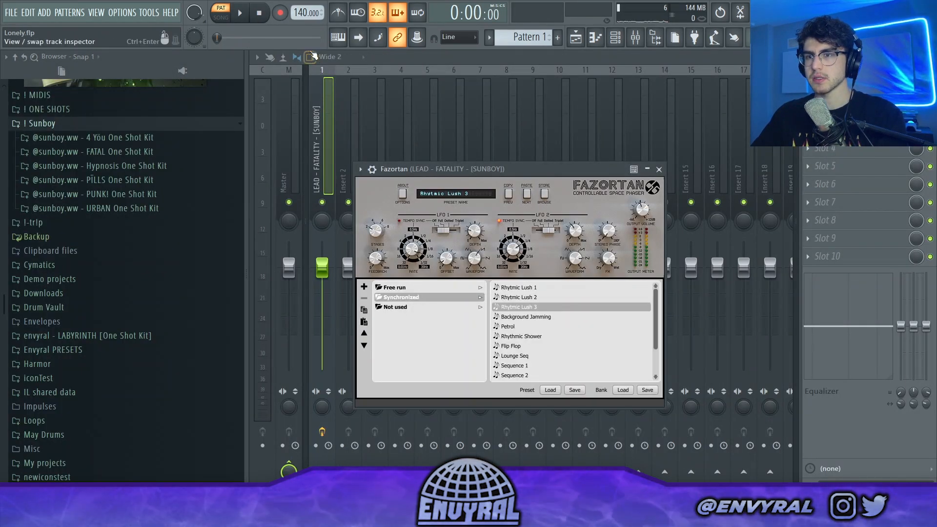
Step: Play the pattern and switch the Fazortan preset on the LEAD - FATALITY track to Rhytmic Lush 2
{"action": "left_click", "coordinate": [242, 12]}
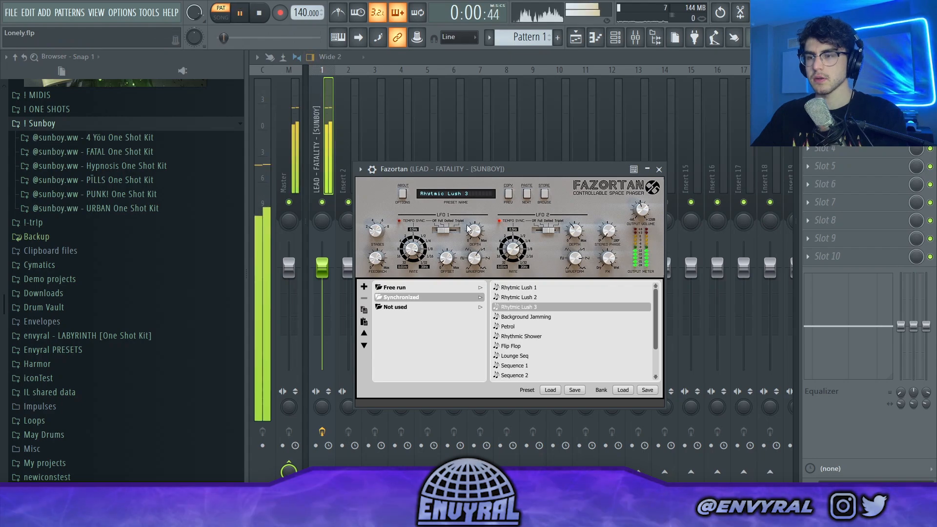
{"action": "left_click", "coordinate": [539, 297]}
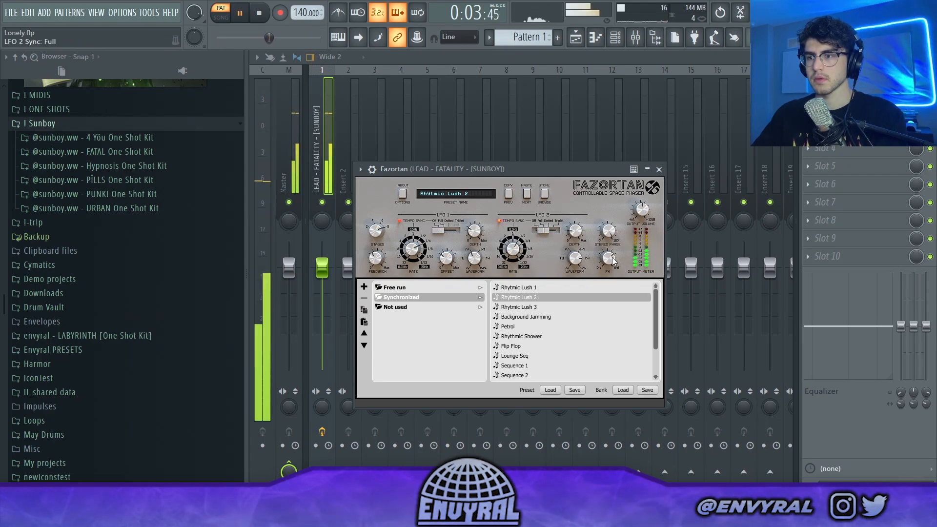
{"action": "left_click", "coordinate": [319, 138]}
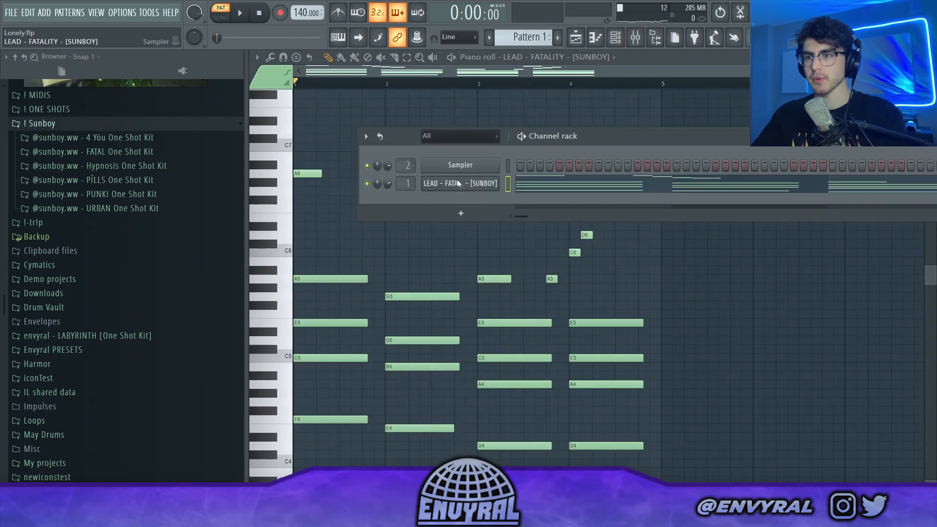
Step: Clone the LEAD - FATALITY channel and delete the chord notes from the clone, keeping only the melody
{"action": "right_click", "coordinate": [457, 182]}
{"action": "mouse_move", "coordinate": [562, 281]}
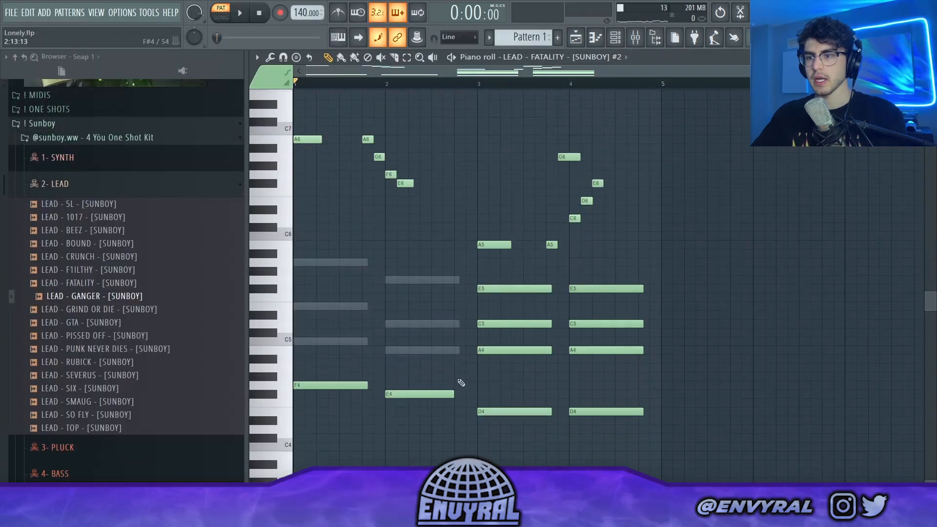
{"action": "left_click_drag", "start_coordinate": [647, 220], "coordinate": [305, 390]}
{"action": "key", "text": "Delete"}
Step: Remove the melody notes from the original LEAD - FATALITY channel, keeping only the chords
{"action": "left_click", "coordinate": [581, 57]}
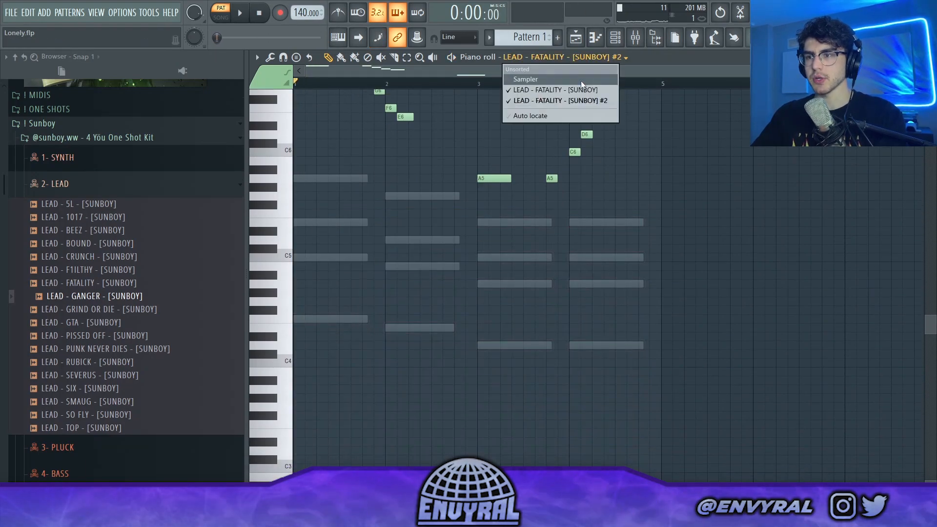
{"action": "left_click", "coordinate": [575, 89]}
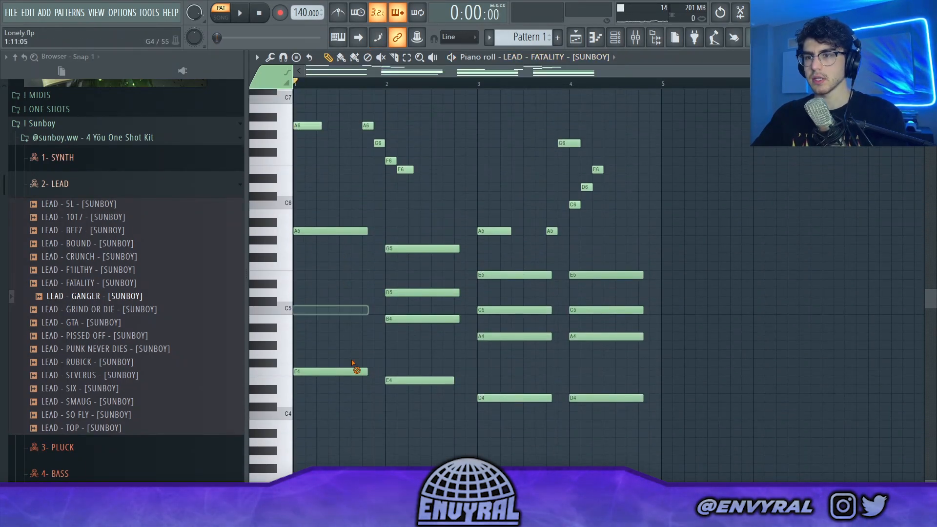
{"action": "right_click", "coordinate": [415, 380]}
{"action": "right_click", "coordinate": [415, 319]}
{"action": "right_click", "coordinate": [415, 293]}
{"action": "key", "text": "ctrl+z"}
Step: Replace the cloned channel's sample with LEAD - GANGER, play the pattern, and transpose its melody down an octave
{"action": "left_click_drag", "start_coordinate": [94, 296], "coordinate": [443, 380]}
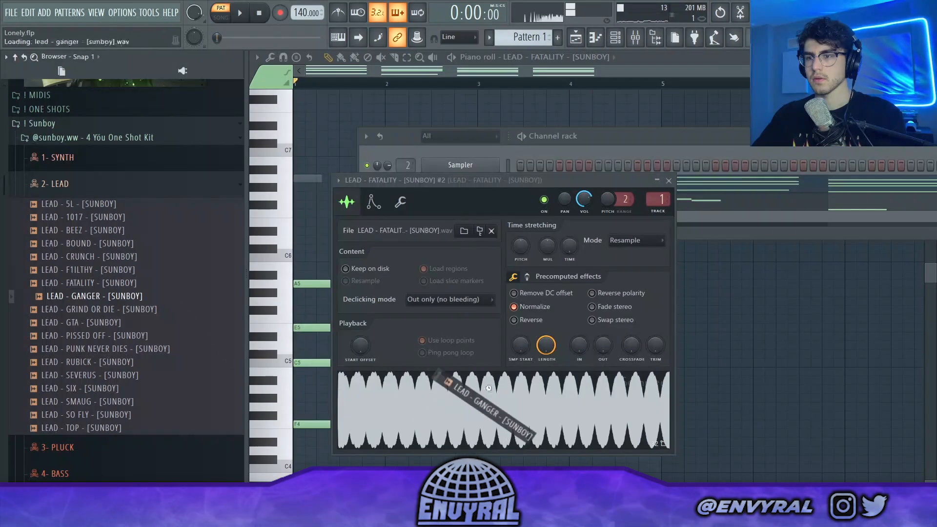
{"action": "key", "text": "space"}
{"action": "left_click", "coordinate": [634, 144]}
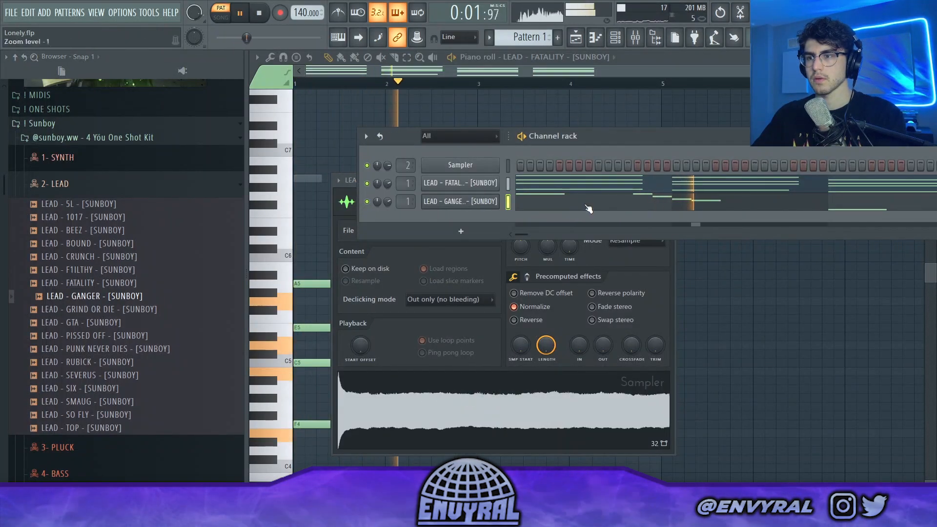
{"action": "left_click", "coordinate": [586, 205]}
{"action": "key", "text": "ctrl+Down"}
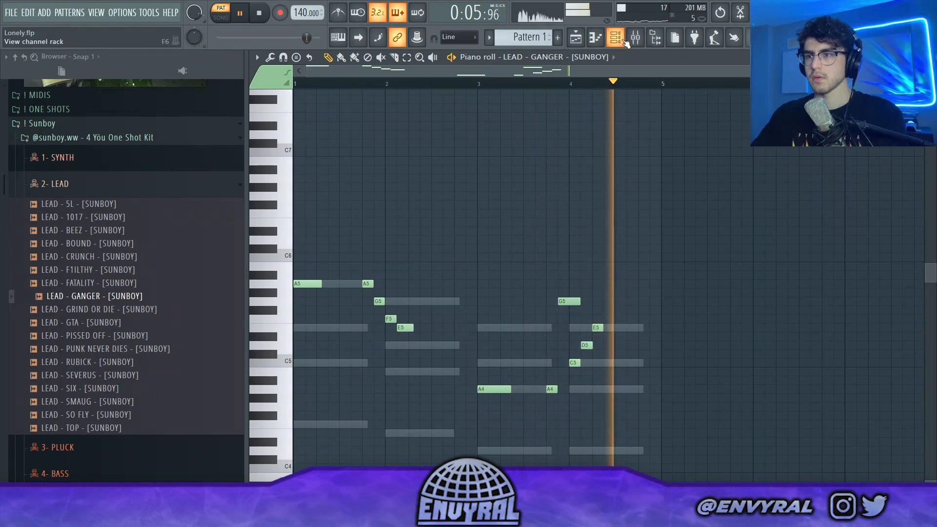
Step: Listen to the layered leads and check the LEAD - GANGER channel's volume envelope and sample settings
{"action": "key", "text": "F6"}
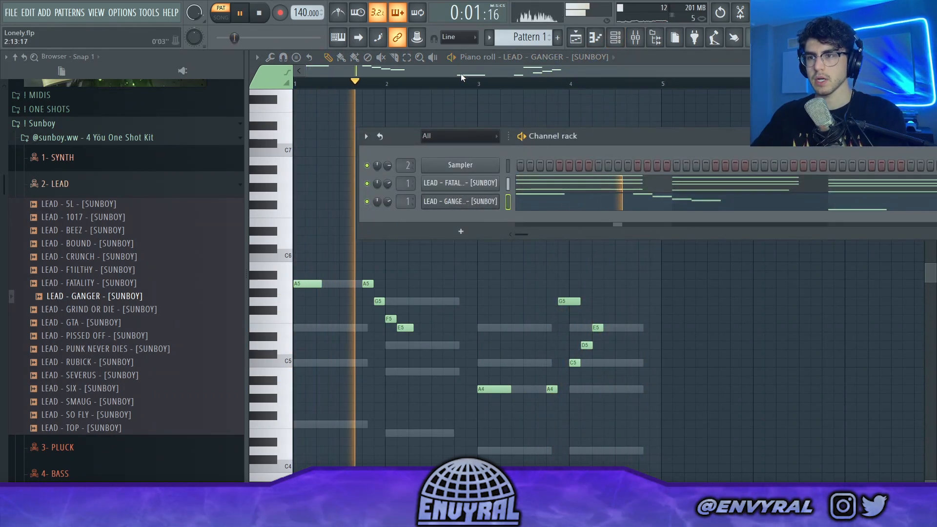
{"action": "key", "text": "F6"}
{"action": "key", "text": "F6"}
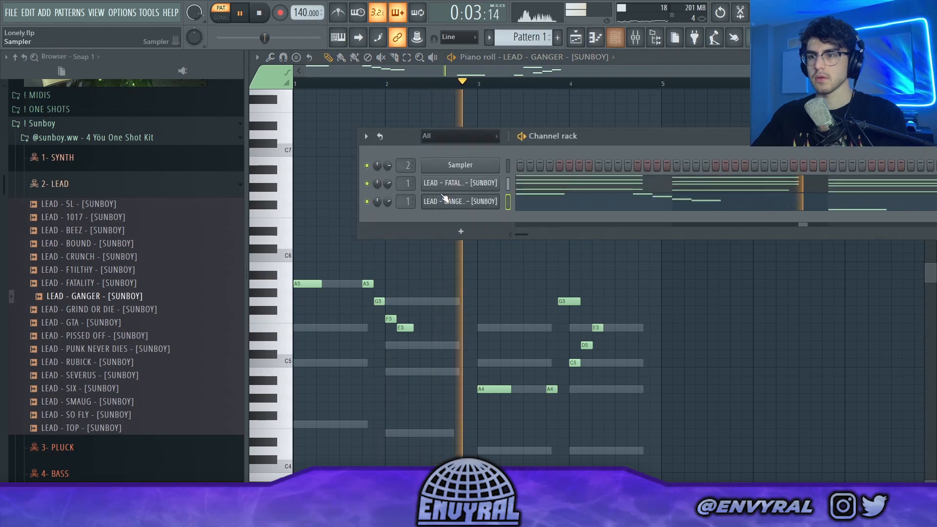
{"action": "left_click", "coordinate": [437, 205]}
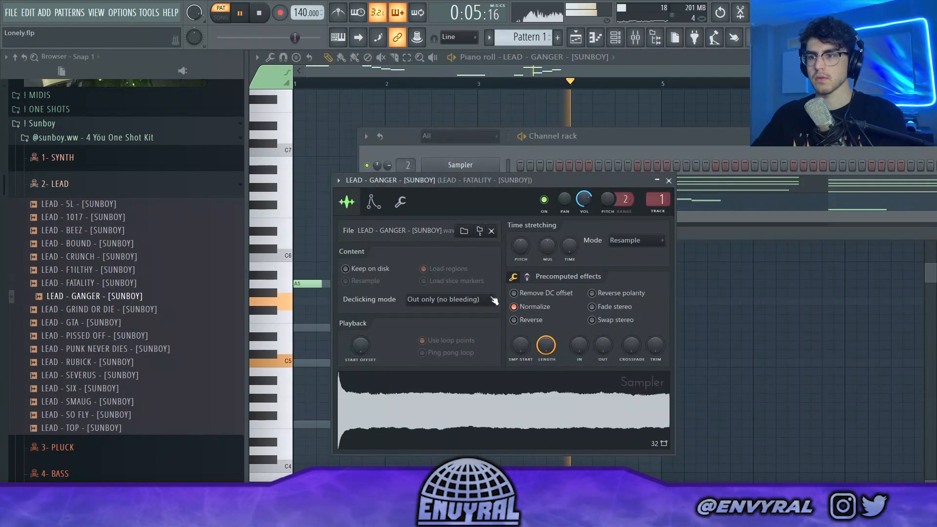
{"action": "key", "text": "space"}
{"action": "left_click", "coordinate": [373, 202]}
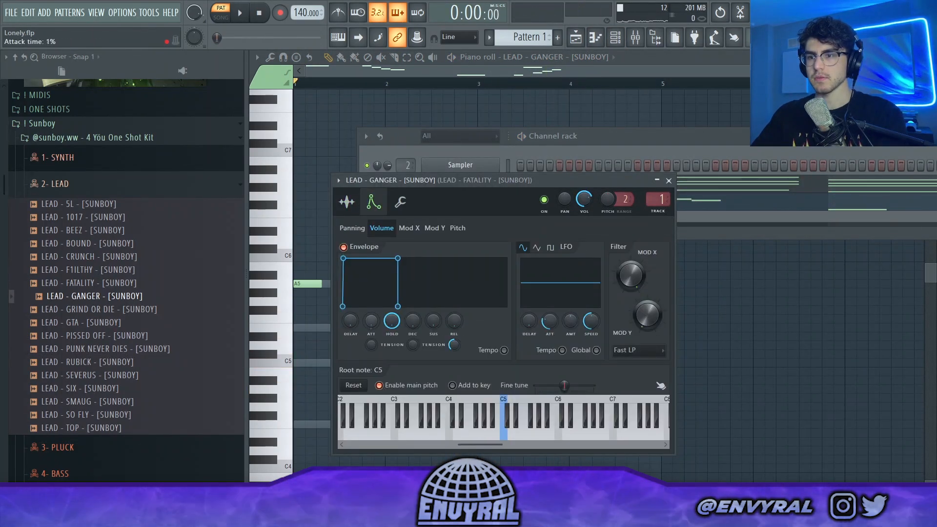
{"action": "left_click", "coordinate": [348, 202]}
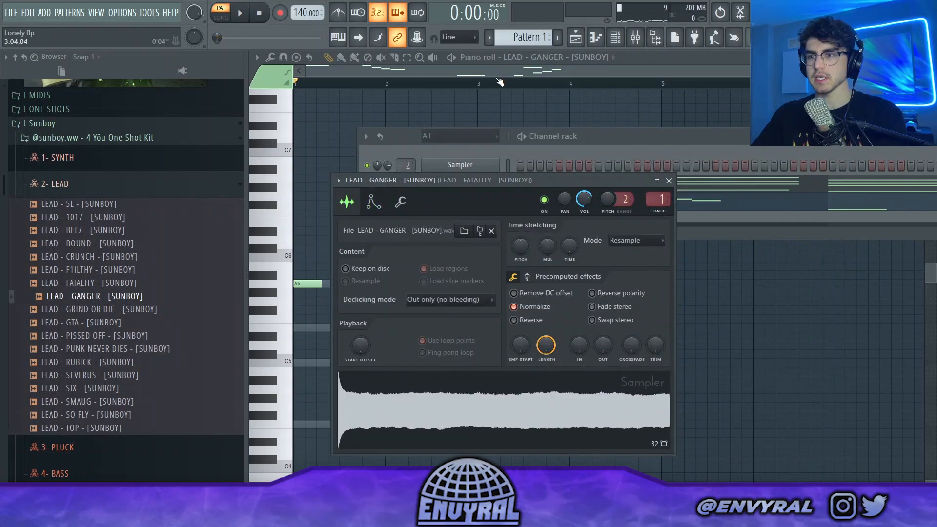
Step: Duplicate the chords and the LEAD - GANGER melody into bars 5 to 8, raise the melody copy an octave, and play it back
{"action": "left_click", "coordinate": [498, 81]}
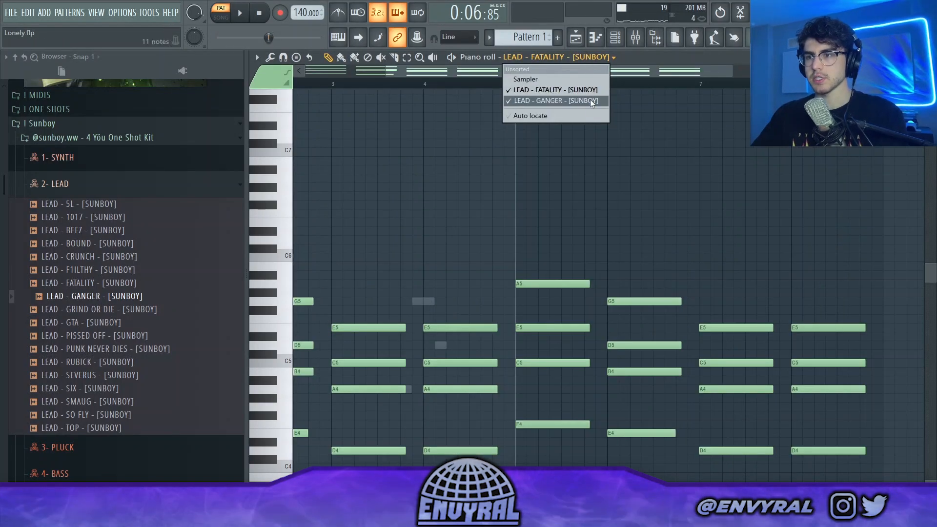
{"action": "left_click", "coordinate": [587, 100]}
{"action": "scroll", "coordinate": [524, 88], "scroll_direction": "down", "scroll_amount": 2}
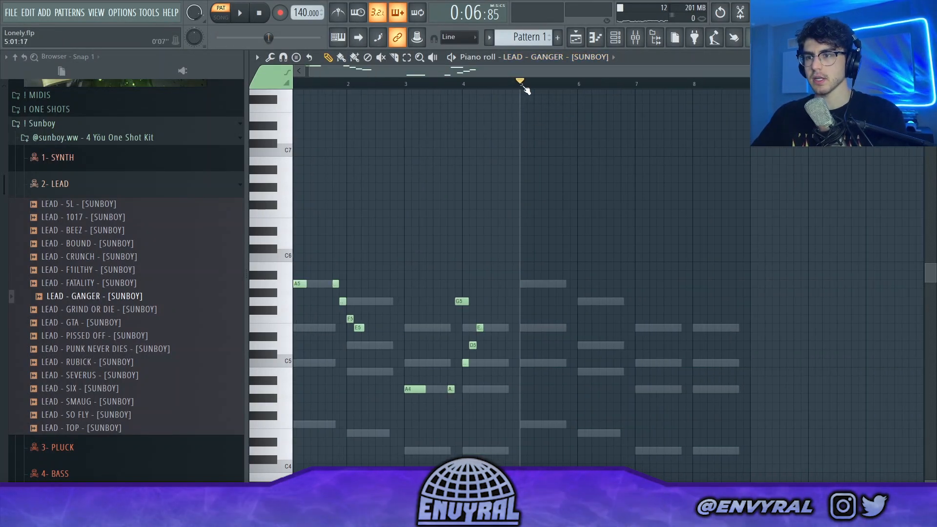
{"action": "key", "text": "ctrl+a"}
{"action": "key", "text": "ctrl+b"}
{"action": "left_click_drag", "start_coordinate": [518, 254], "coordinate": [776, 452]}
{"action": "key", "text": "ctrl+Up"}
{"action": "key", "text": "ctrl+d"}
{"action": "key", "text": "space"}
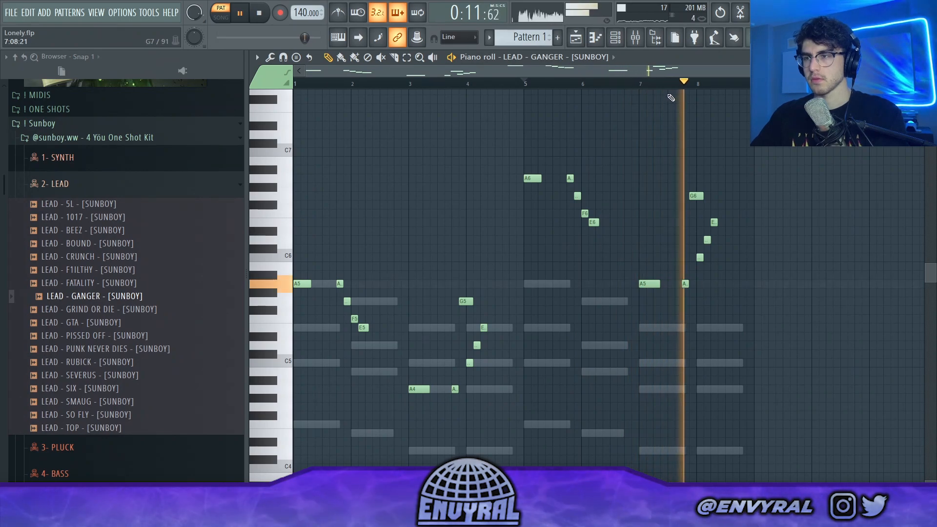
Step: Lower LEAD - FATALITY to -2.7 dB and LEAD - GANGER to -6.2 dB in the mixer, and cut LEAD - GANGER's highs
{"action": "key", "text": "F9"}
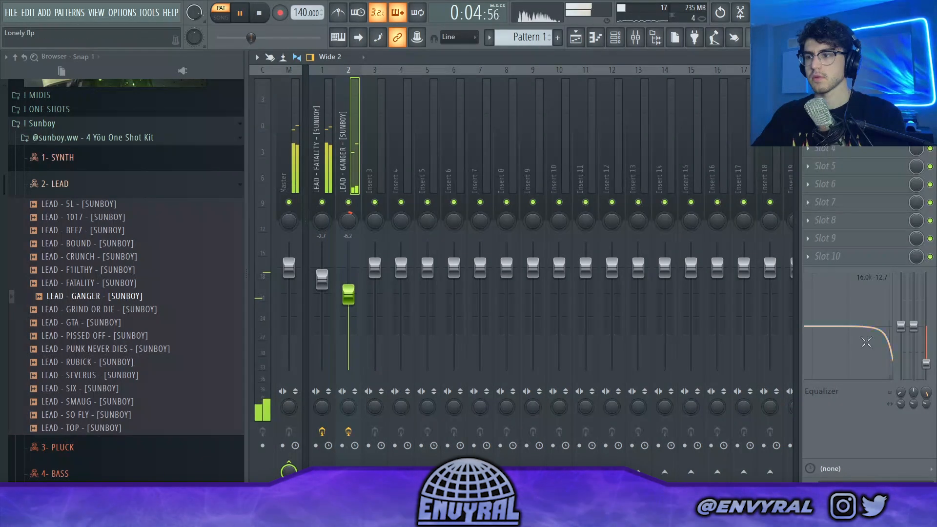
{"action": "left_click", "coordinate": [578, 35]}
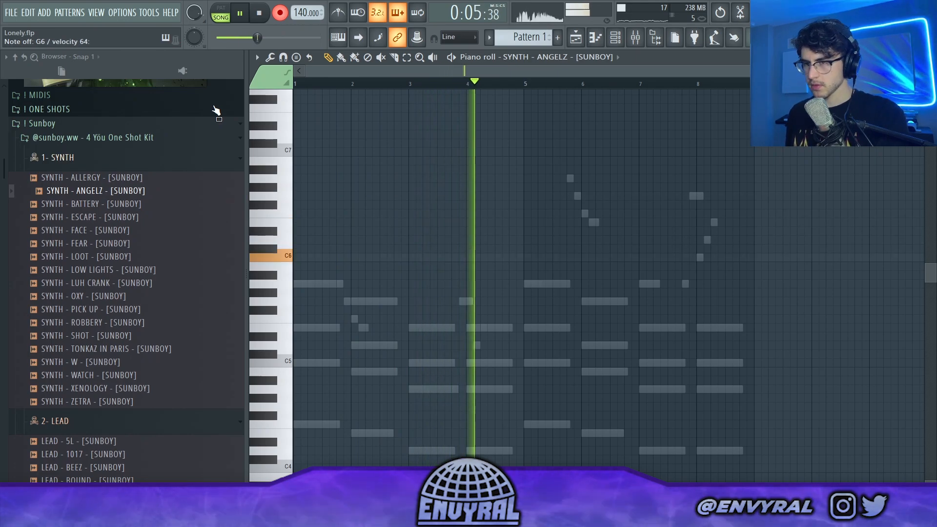
Step: Record a four-bar melody of mainly E6, D6 and G6 notes with SYNTH - ANGELZ and rework the low notes in bar 4
{"action": "key", "text": "space"}
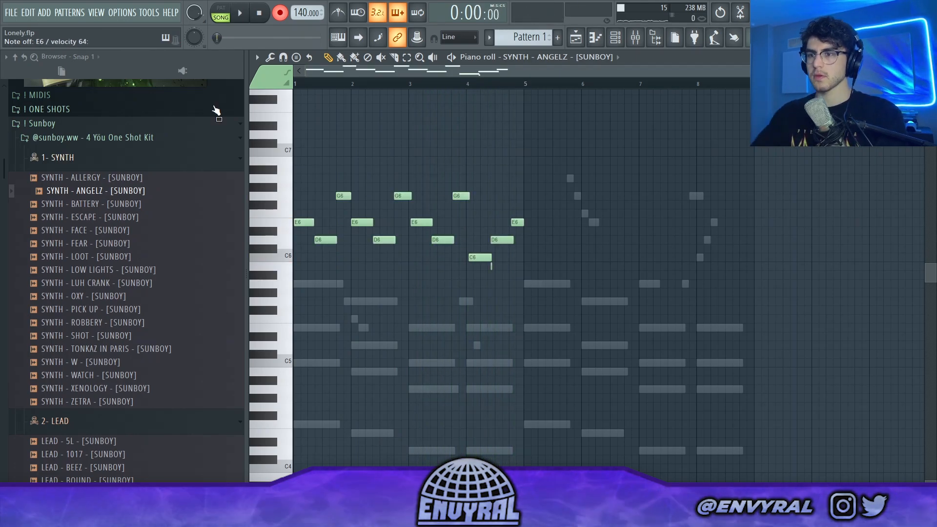
{"action": "right_click", "coordinate": [472, 259]}
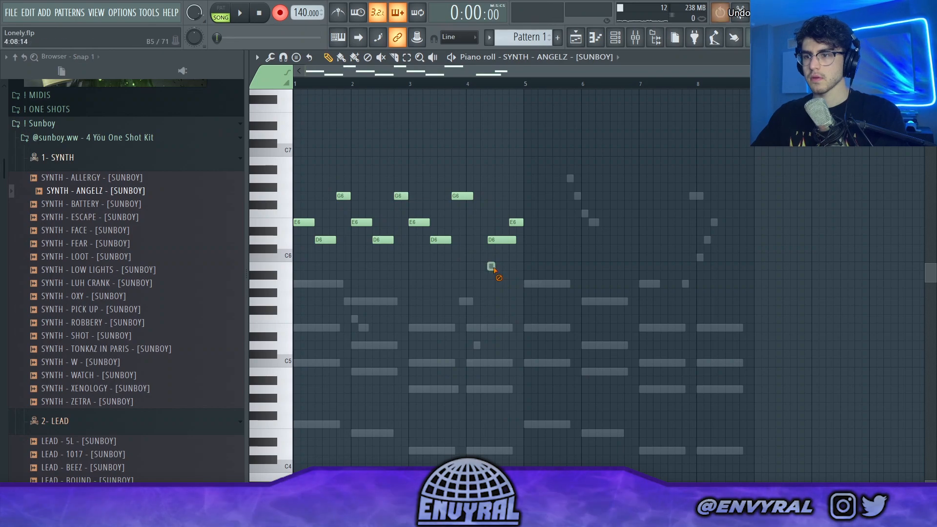
{"action": "key", "text": "ctrl+z"}
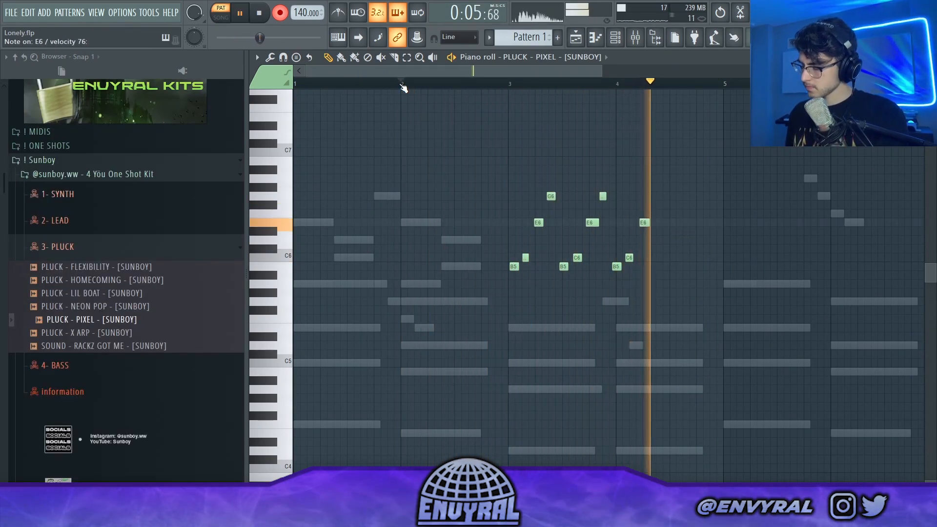
Step: Record repeating C7, B6, G6 and E6 notes in bars 1 and 2 with PLUCK - FLEXIBILITY, align them to the grid, and play them back
{"action": "key", "text": "space"}
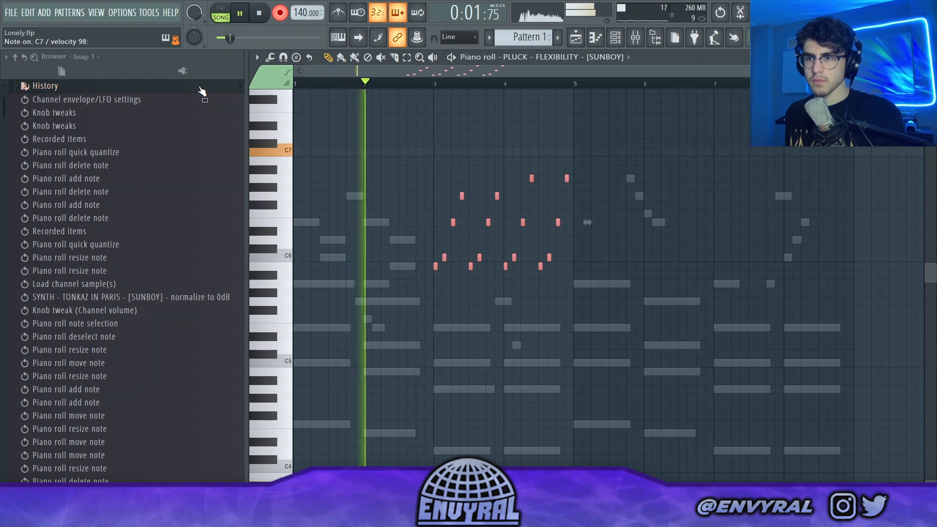
{"action": "key", "text": "space"}
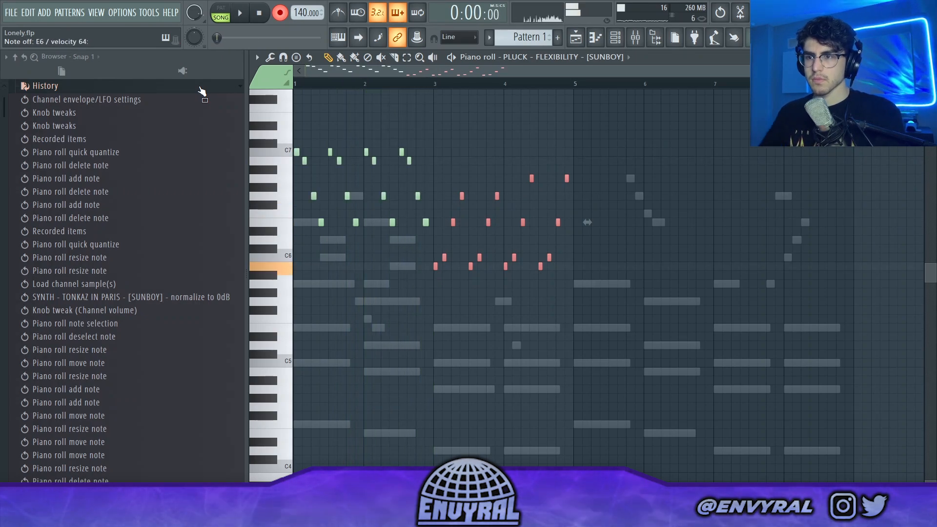
{"action": "key", "text": "ctrl+a"}
{"action": "key", "text": "ctrl+q"}
{"action": "key", "text": "ctrl+d"}
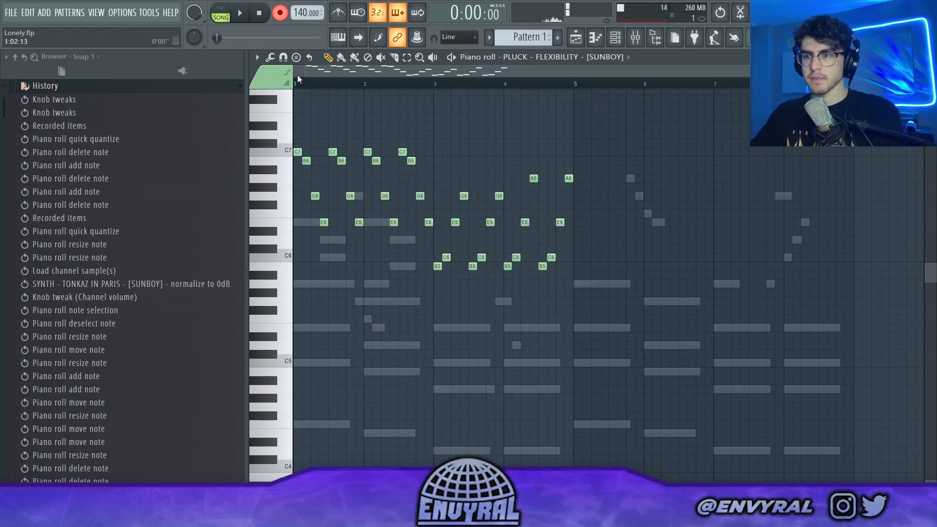
{"action": "scroll", "coordinate": [410, 84], "scroll_direction": "up", "scroll_amount": 4}
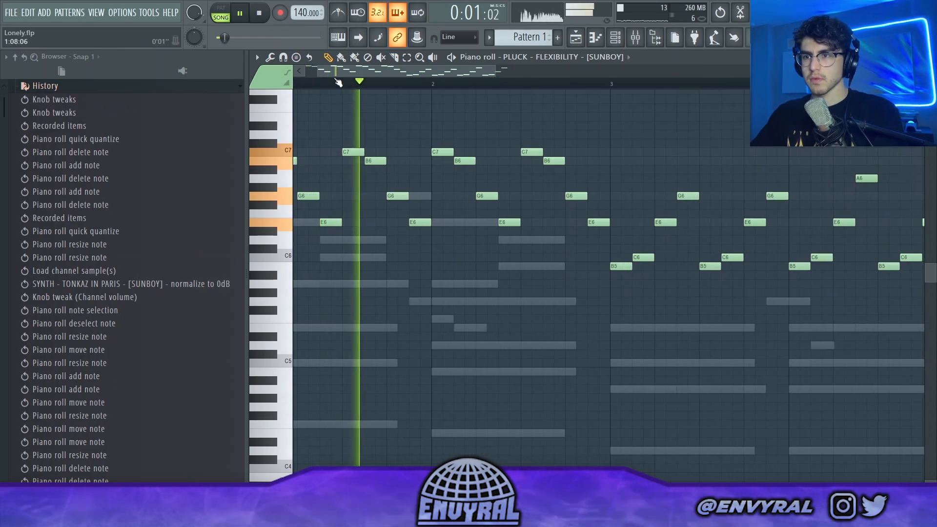
Step: Adjust the mix level of the first effect slot on the PLUCK - FLEXIBILITY mixer track during playback
{"action": "left_click", "coordinate": [635, 37]}
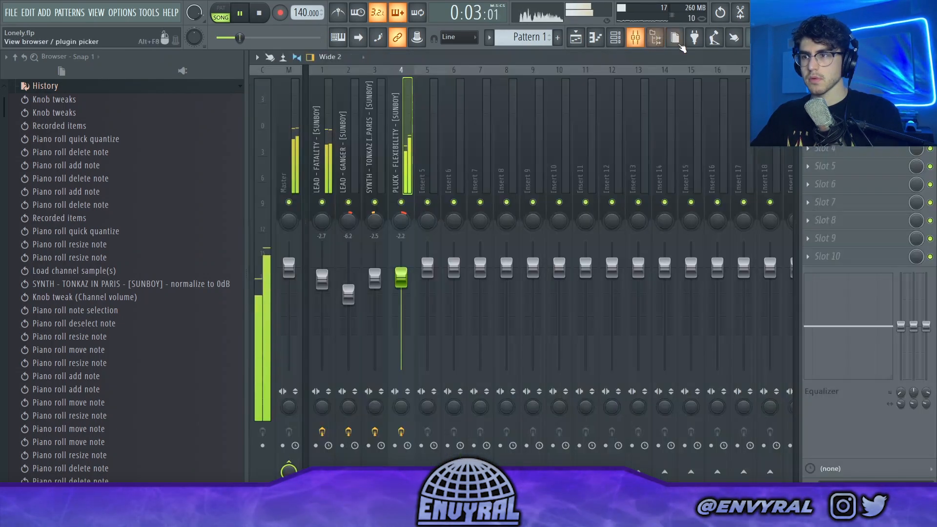
{"action": "left_click_drag", "start_coordinate": [917, 94], "coordinate": [916, 97]}
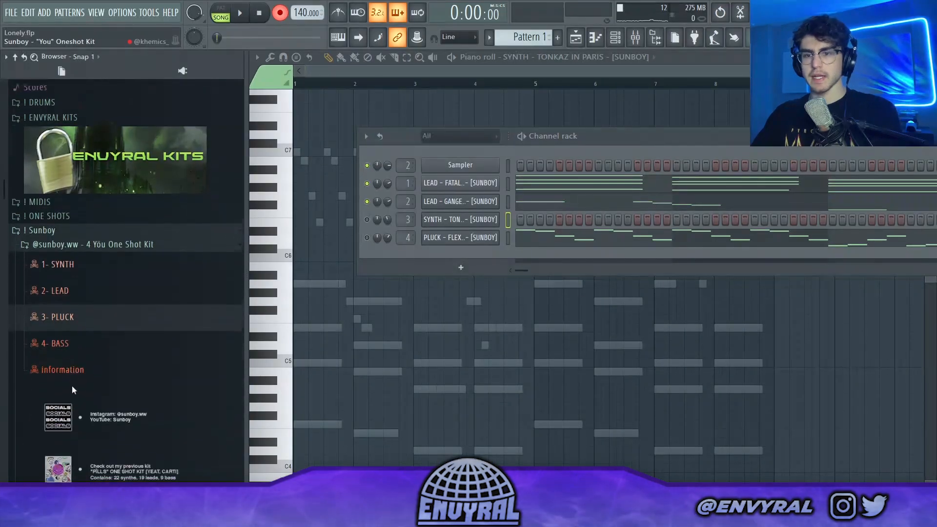
Step: Add BASS - CELL PHONE from the 4 You One Shot Kit as a new channel and open its piano roll
{"action": "scroll", "coordinate": [56, 327], "scroll_direction": "up", "scroll_amount": 2}
{"action": "scroll", "coordinate": [56, 326], "scroll_direction": "down", "scroll_amount": 4}
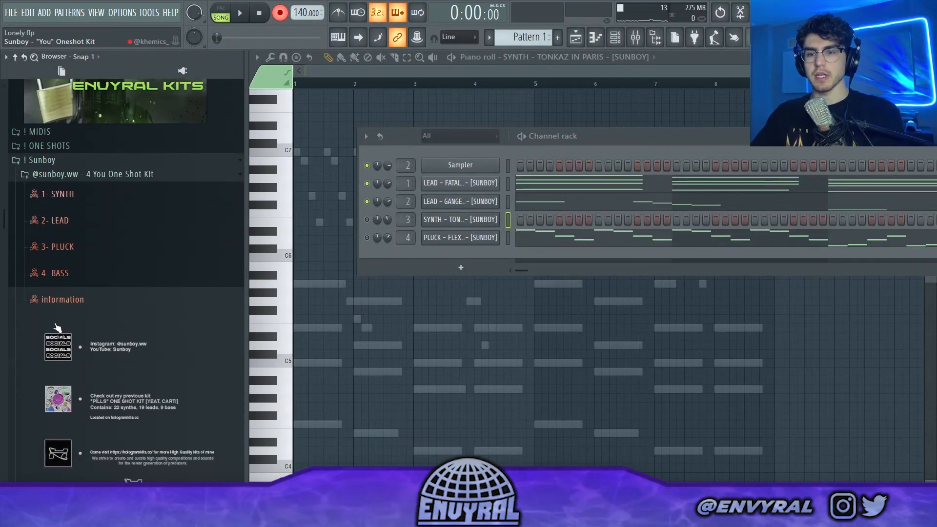
{"action": "left_click", "coordinate": [80, 285]}
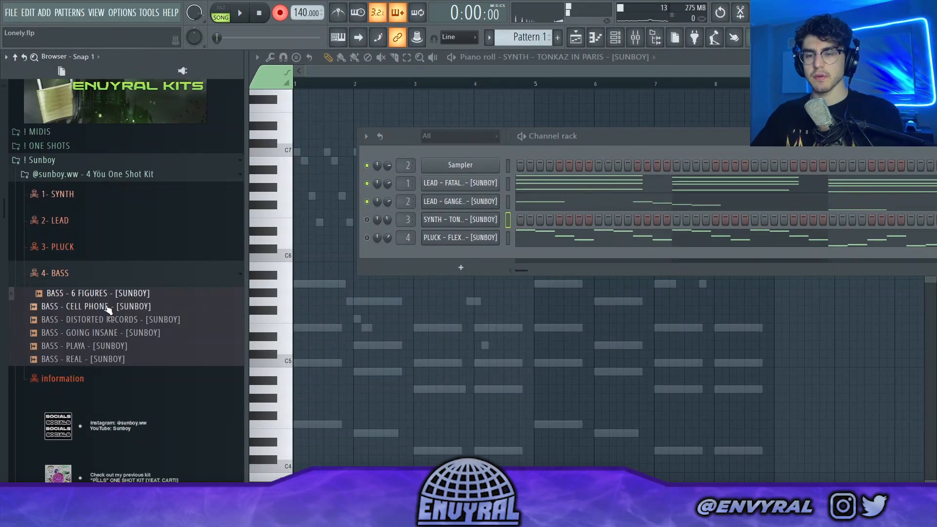
{"action": "left_click_drag", "start_coordinate": [289, 305], "coordinate": [459, 254]}
{"action": "right_click", "coordinate": [461, 255]}
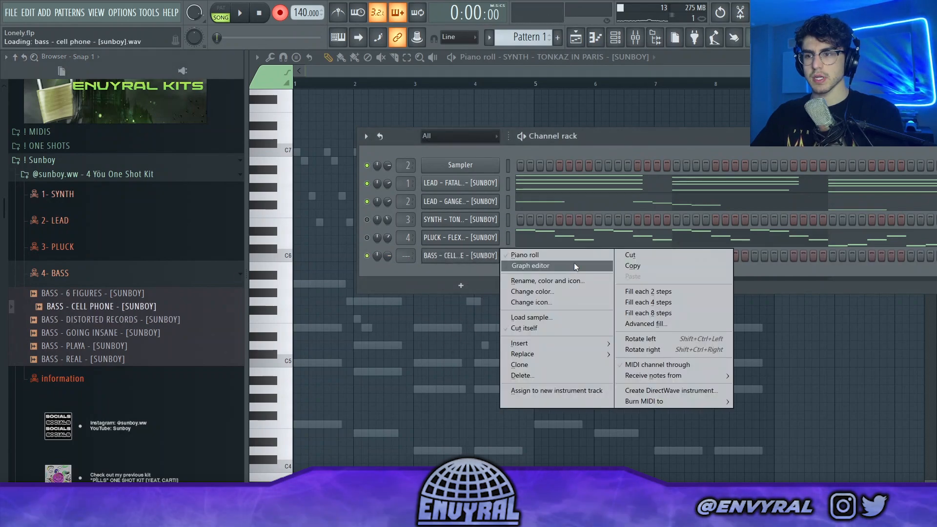
{"action": "left_click", "coordinate": [569, 258]}
Step: Record a four-bar bass line of F4, E4, D4 and D4 notes with BASS - CELL PHONE and turn recording off
{"action": "key", "text": "space"}
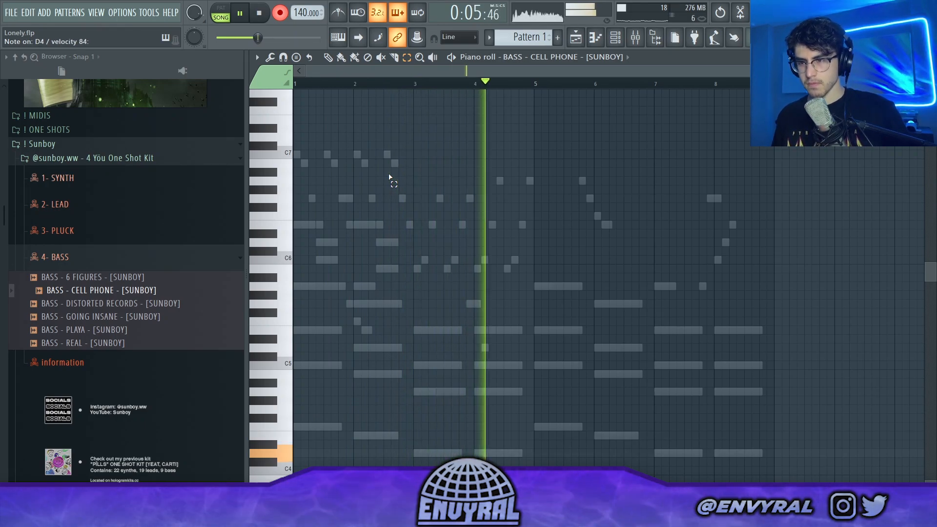
{"action": "key", "text": "space"}
{"action": "key", "text": "ctrl+a"}
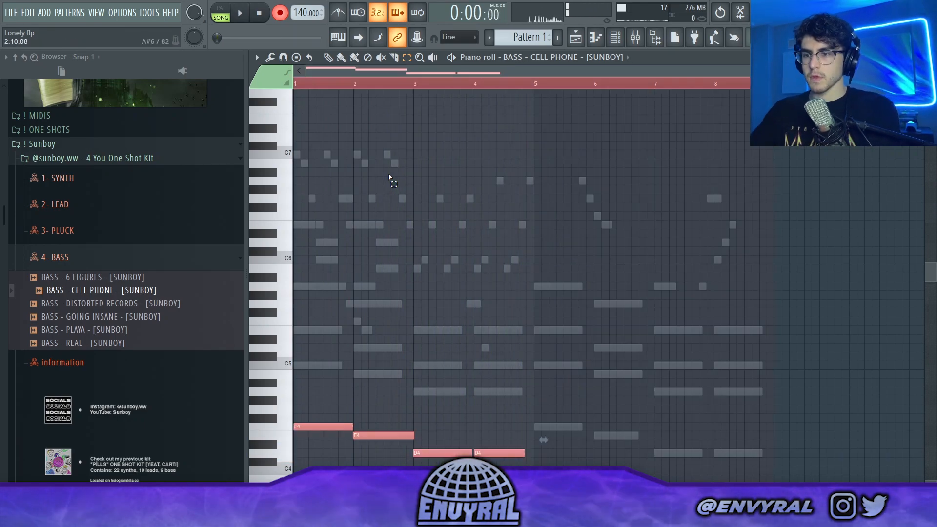
{"action": "left_click", "coordinate": [355, 137]}
{"action": "left_click", "coordinate": [280, 16]}
Step: Shorten the bass notes, duplicate them into bars 5 to 8, and play the pattern back
{"action": "scroll", "coordinate": [485, 276], "scroll_direction": "down", "scroll_amount": 4}
{"action": "key", "text": "ctrl+a"}
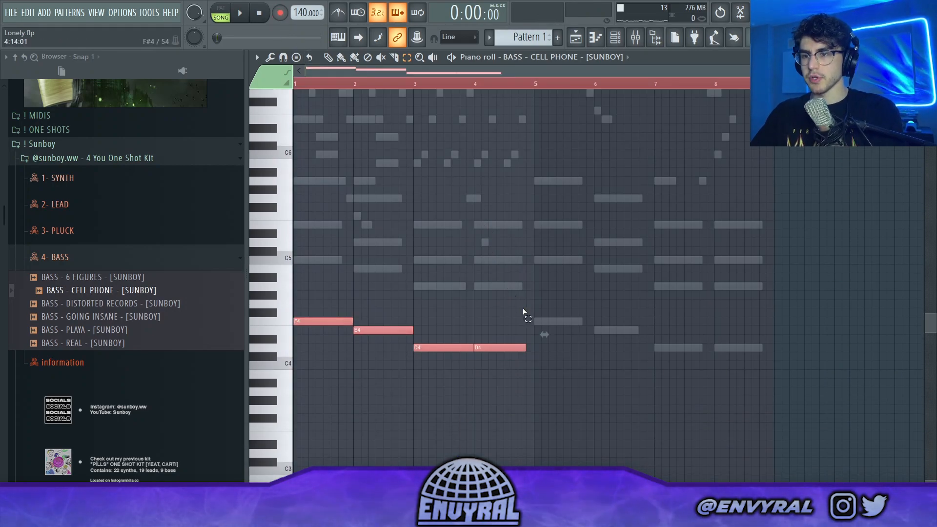
{"action": "key", "text": "ctrl+b"}
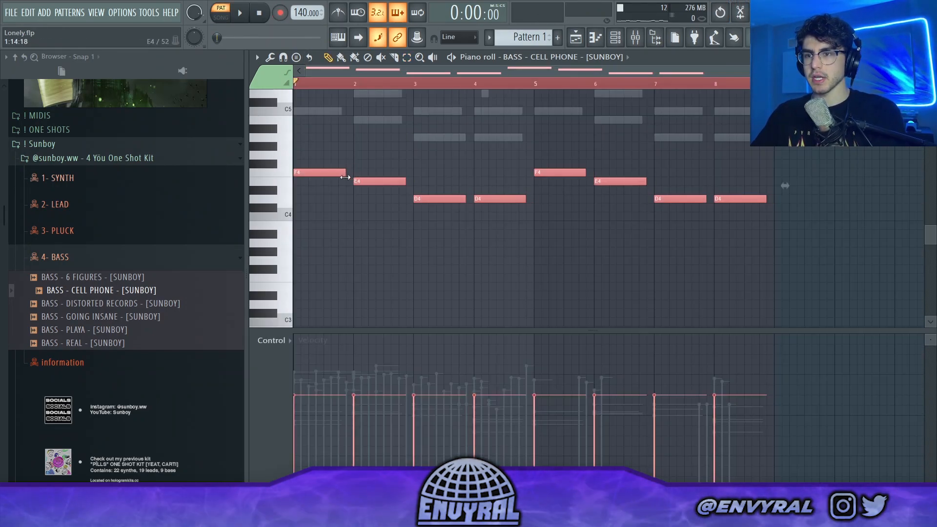
{"action": "key", "text": "ctrl+d"}
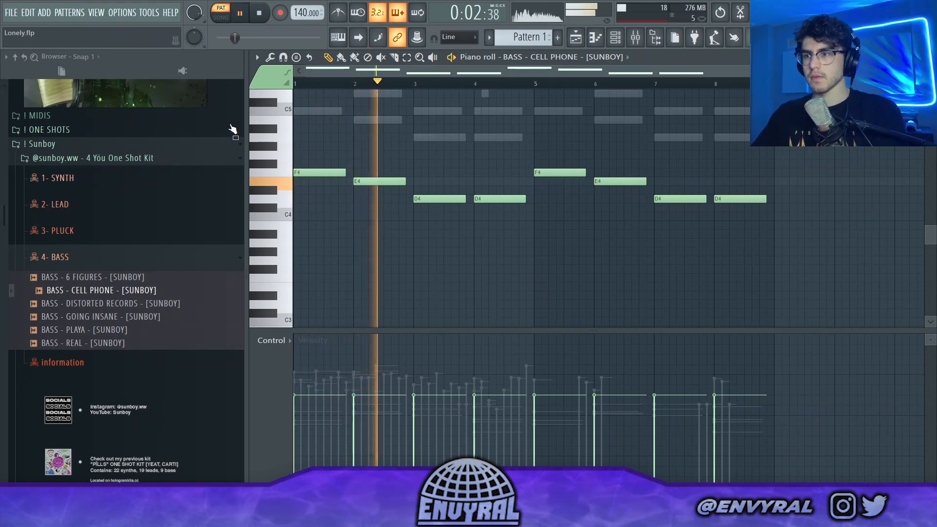
Step: Stop playback and open the envyral - SYSTEMS [Drum Kit] folder in the ENVYRAL KITS library
{"action": "key", "text": "space"}
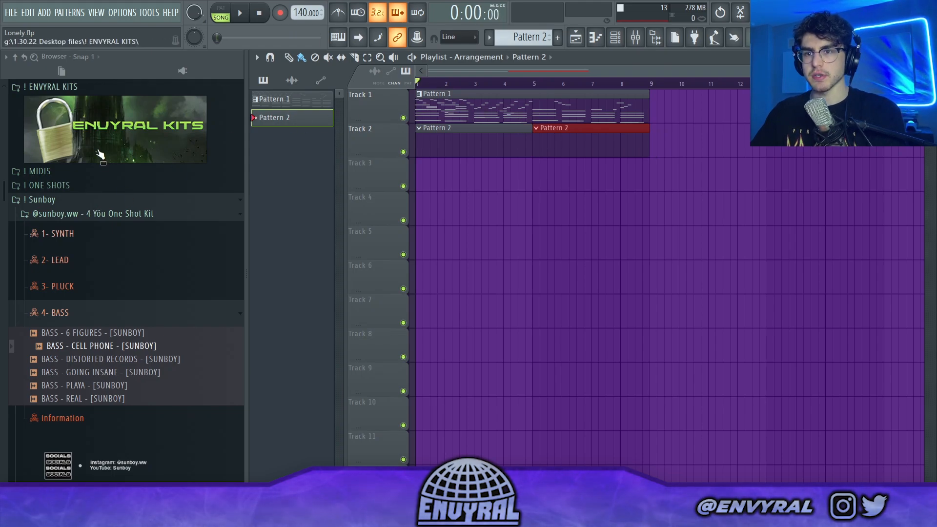
{"action": "scroll", "coordinate": [100, 171], "scroll_direction": "up", "scroll_amount": 5}
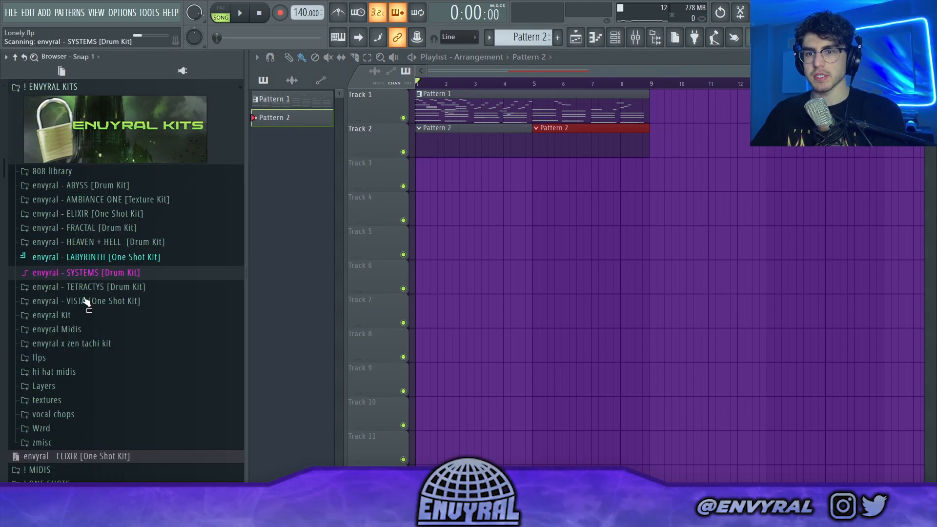
{"action": "left_click", "coordinate": [98, 268]}
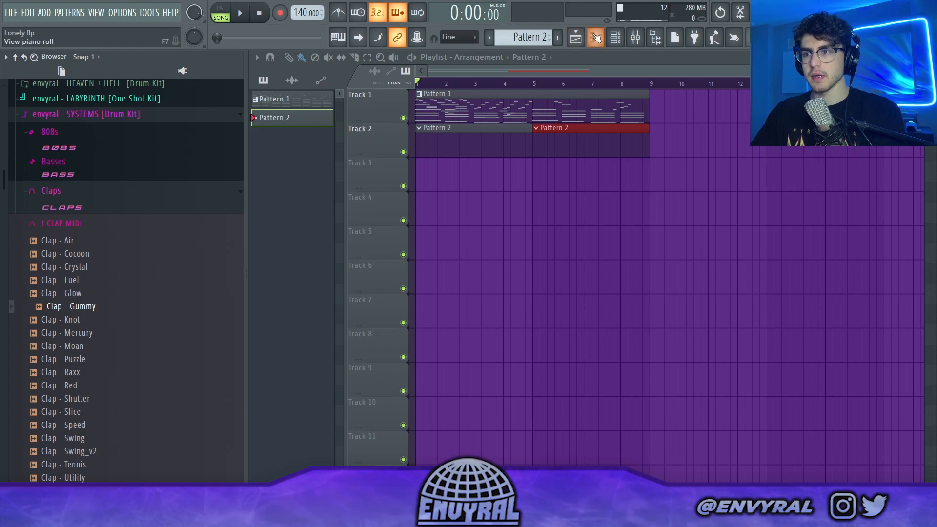
Step: Add Clap - Glow and Hi Hat - Redd from the SYSTEMS drum kit as new channels
{"action": "left_click", "coordinate": [616, 38]}
{"action": "left_click_drag", "start_coordinate": [417, 278], "coordinate": [418, 279]}
{"action": "scroll", "coordinate": [92, 413], "scroll_direction": "down", "scroll_amount": 10}
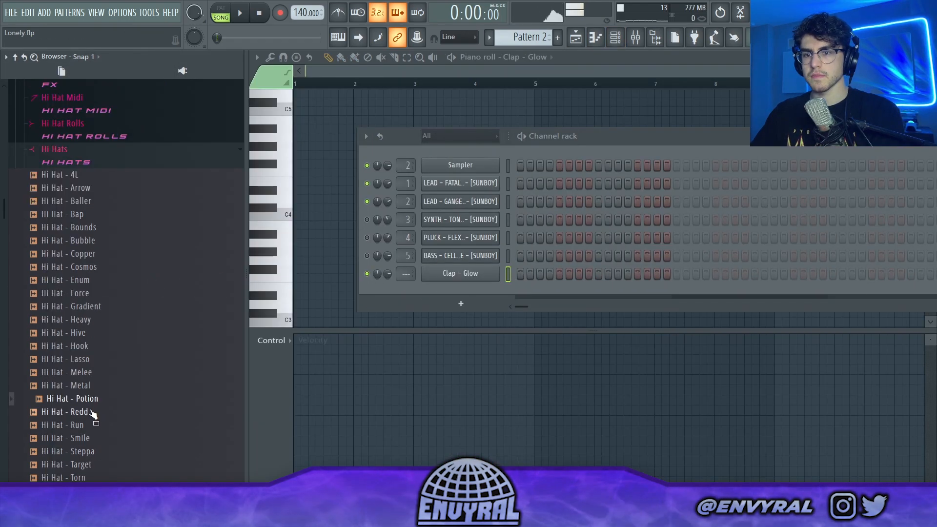
{"action": "left_click_drag", "start_coordinate": [478, 284], "coordinate": [478, 291]}
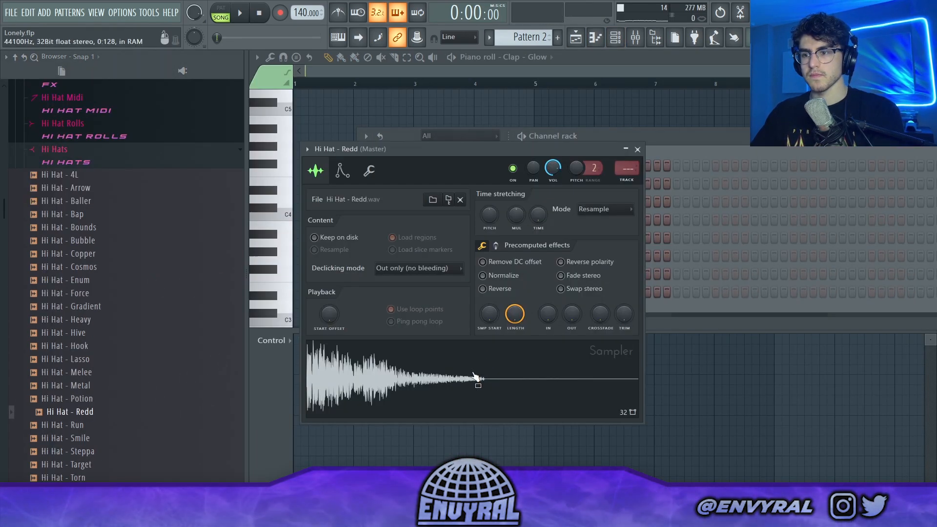
Step: Replace the Clap - Moan note at the start of bar 4 with C5 notes late in bar 3 and halfway through bar 4
{"action": "key", "text": "space"}
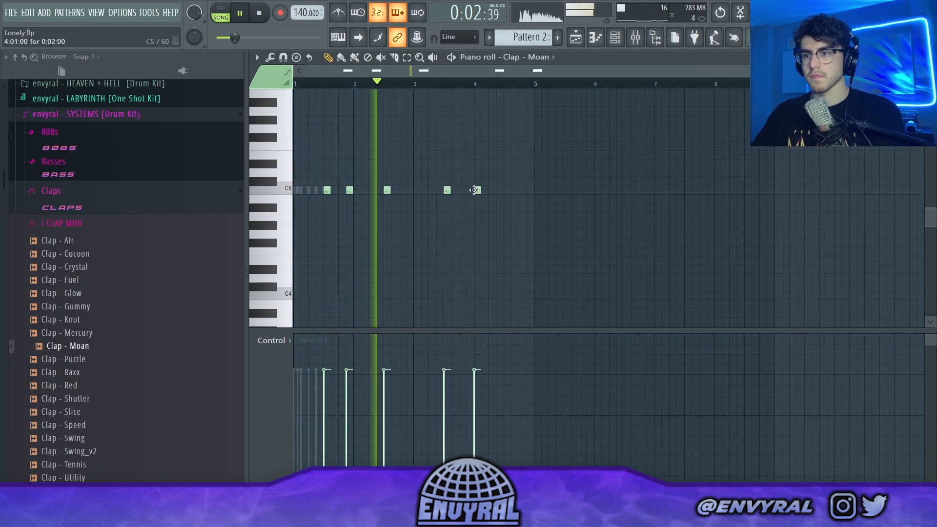
{"action": "right_click", "coordinate": [475, 191]}
{"action": "left_click", "coordinate": [469, 191]}
{"action": "left_click", "coordinate": [505, 193]}
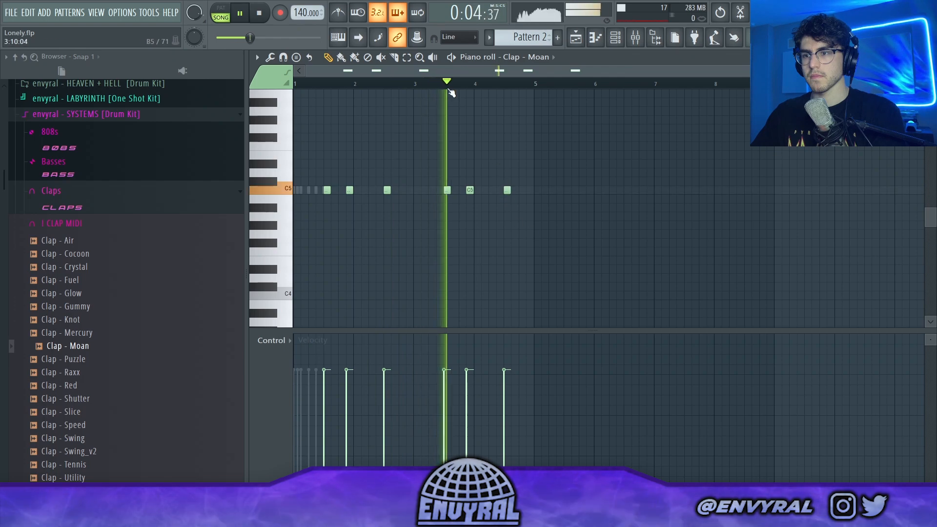
Step: Complete the C5 rhythm of Hi Hat - Redd in bar 1, duplicate it across the four bars, and play it back
{"action": "left_click", "coordinate": [537, 57]}
{"action": "left_click", "coordinate": [559, 153]}
{"action": "key", "text": "space"}
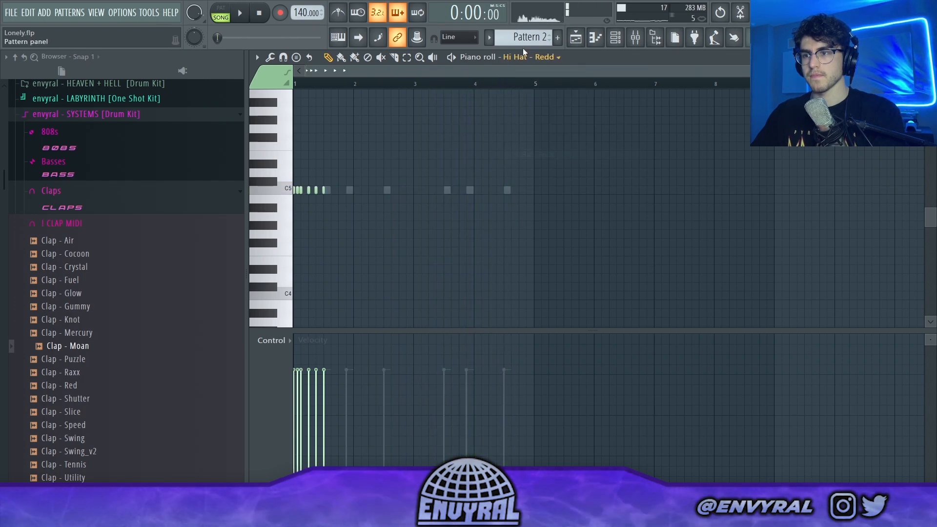
{"action": "scroll", "coordinate": [386, 203], "scroll_direction": "up", "scroll_amount": 3, "text": "ctrl"}
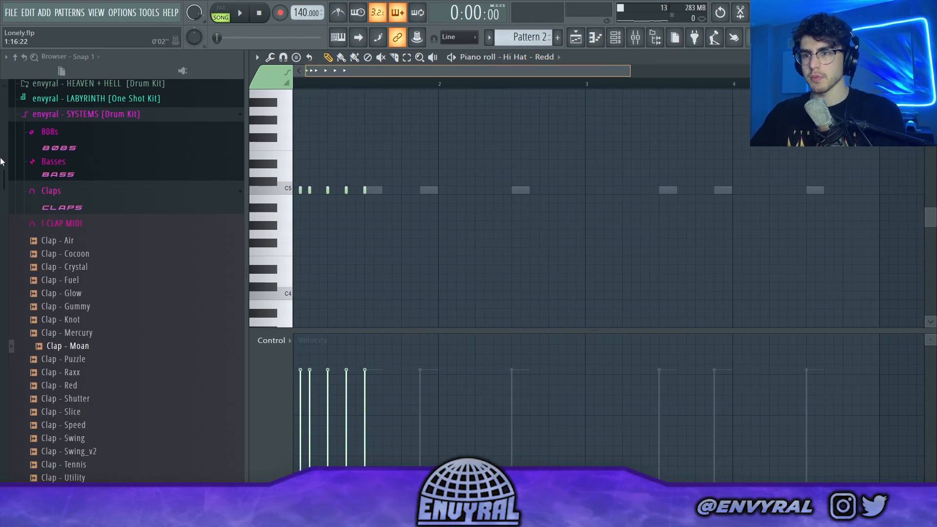
{"action": "key", "text": "space"}
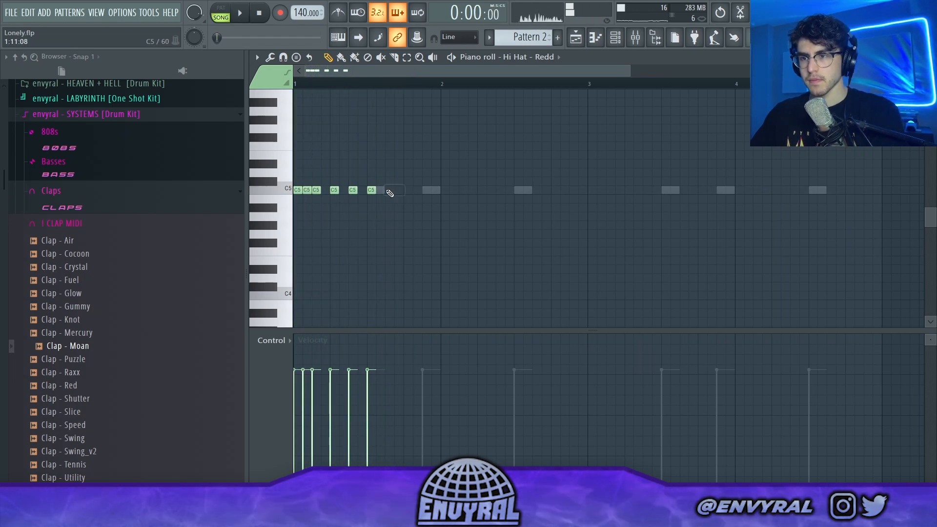
{"action": "left_click", "coordinate": [388, 192]}
{"action": "left_click", "coordinate": [424, 190]}
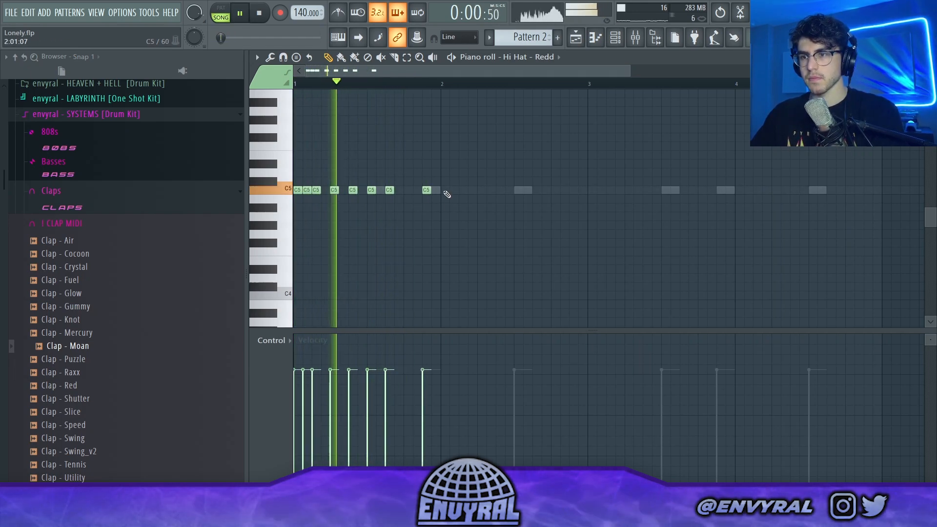
{"action": "key", "text": "ctrl+b"}
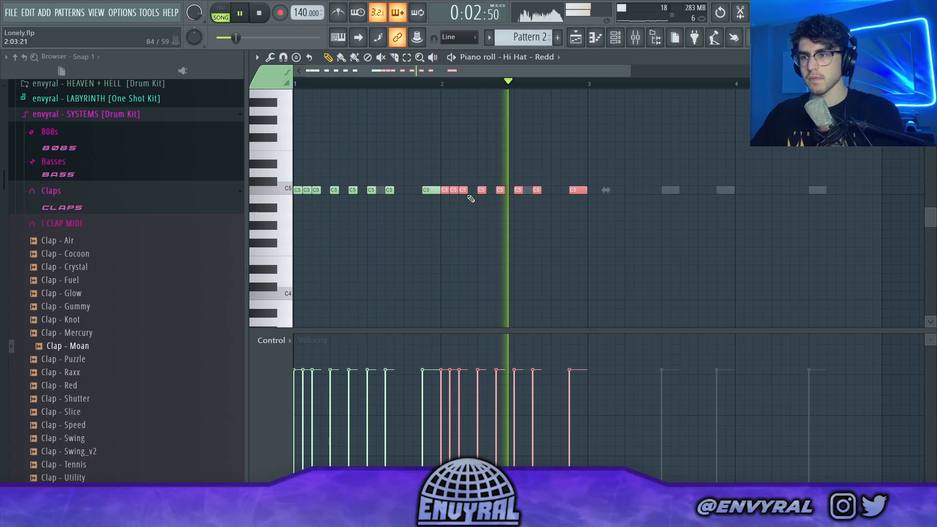
{"action": "key", "text": "space"}
{"action": "key", "text": "space"}
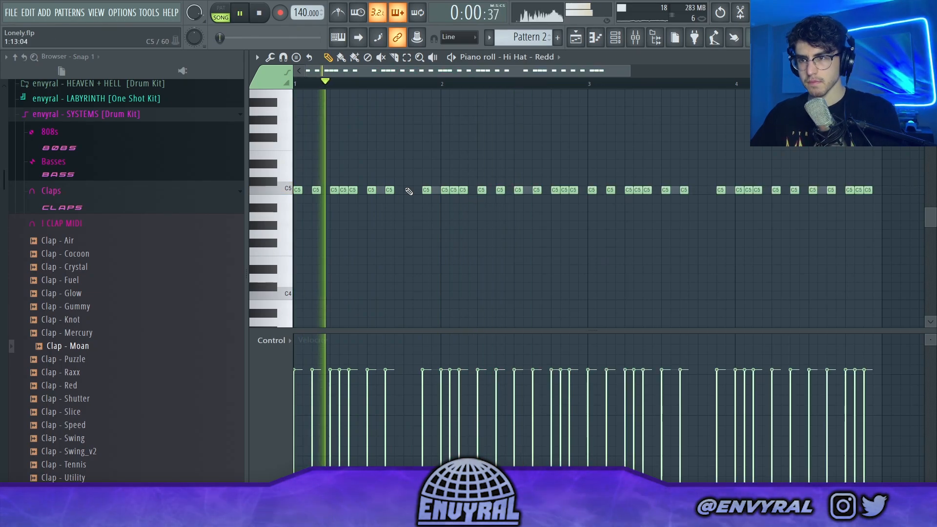
Step: Add E4 hi-hat notes on beat 4 of bars 1 and 3, and delete one C5 note in the second half of bar 2
{"action": "left_click", "coordinate": [408, 260]}
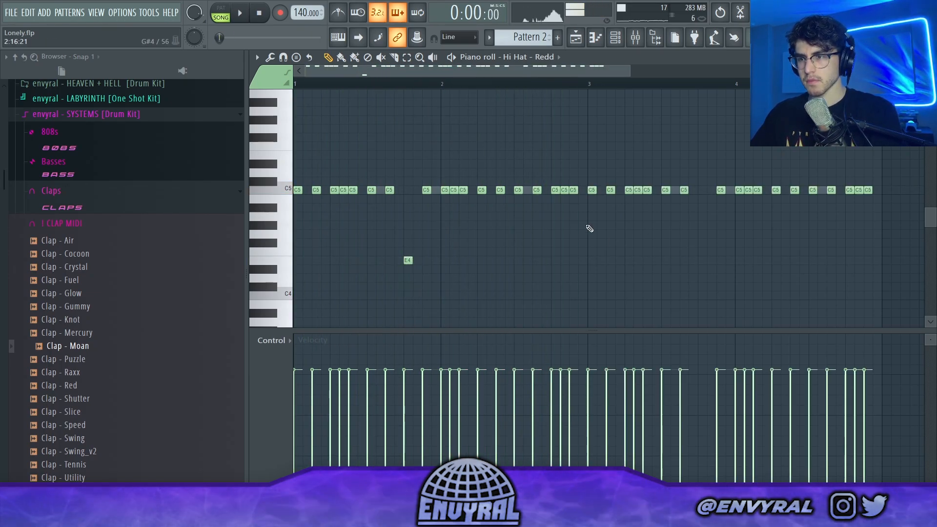
{"action": "right_click", "coordinate": [537, 190]}
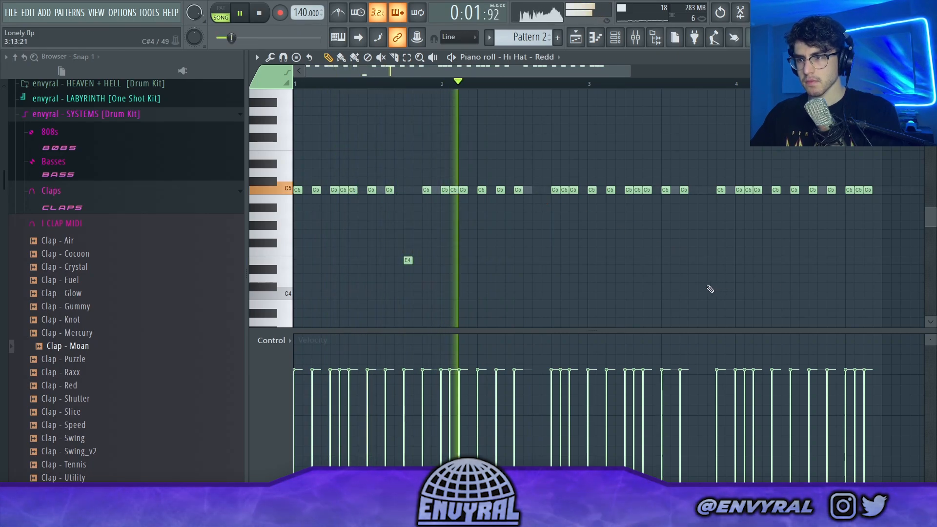
{"action": "left_click", "coordinate": [701, 261]}
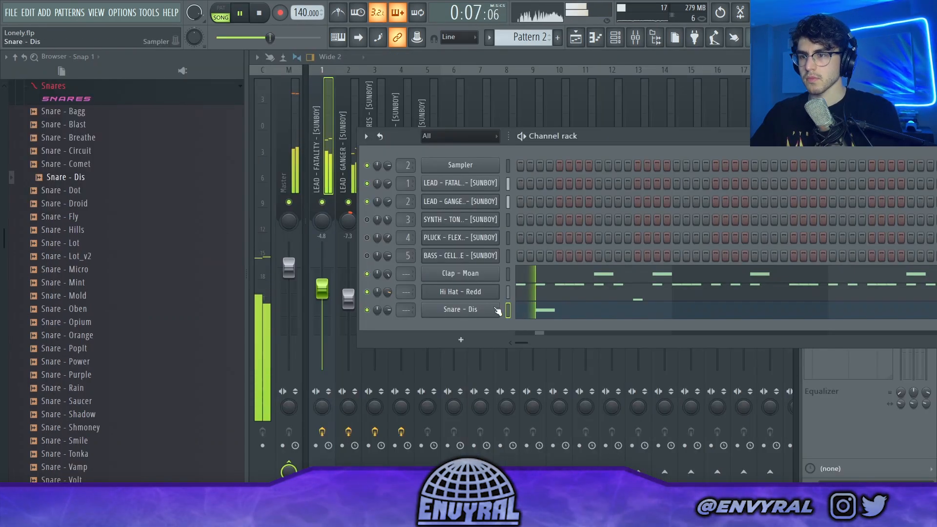
Step: Open the piano roll of Snare - Dis and add B4 hits near the start of bars 3 and 4
{"action": "double_click", "coordinate": [539, 312]}
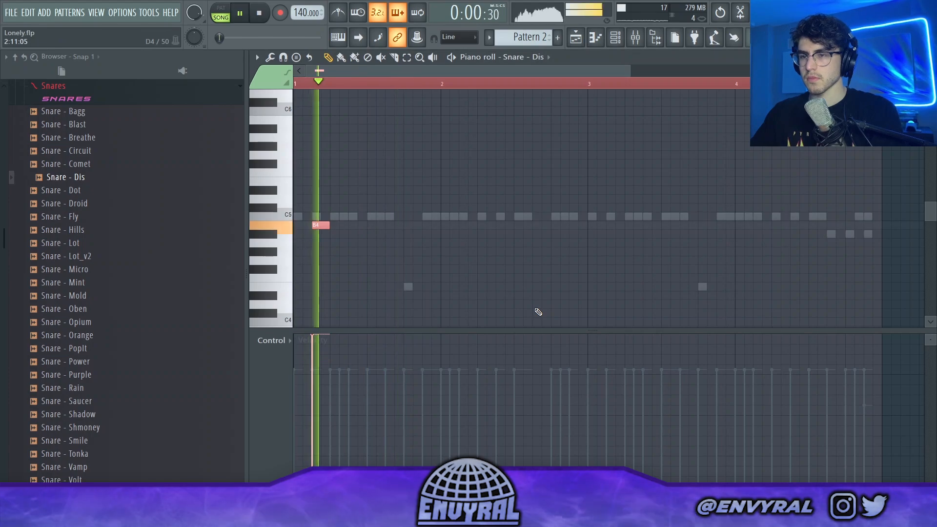
{"action": "left_click", "coordinate": [489, 236]}
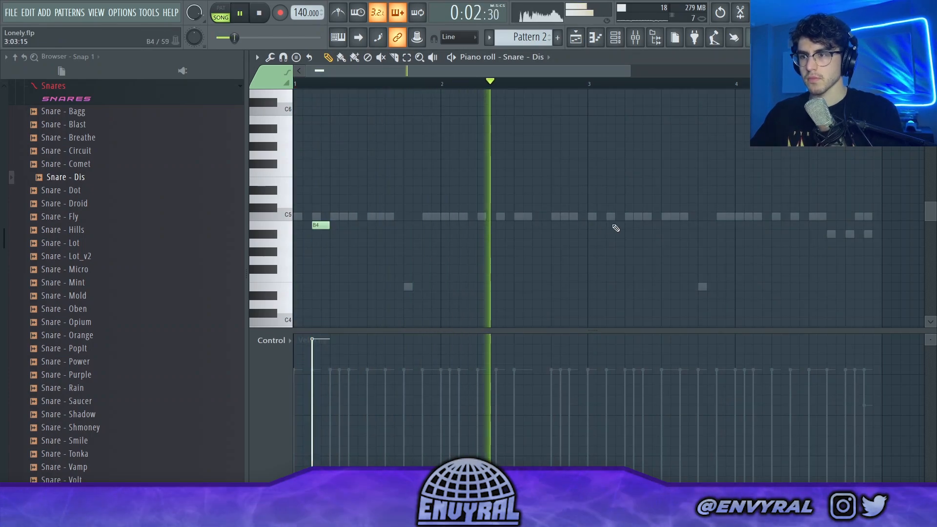
{"action": "left_click", "coordinate": [614, 226]}
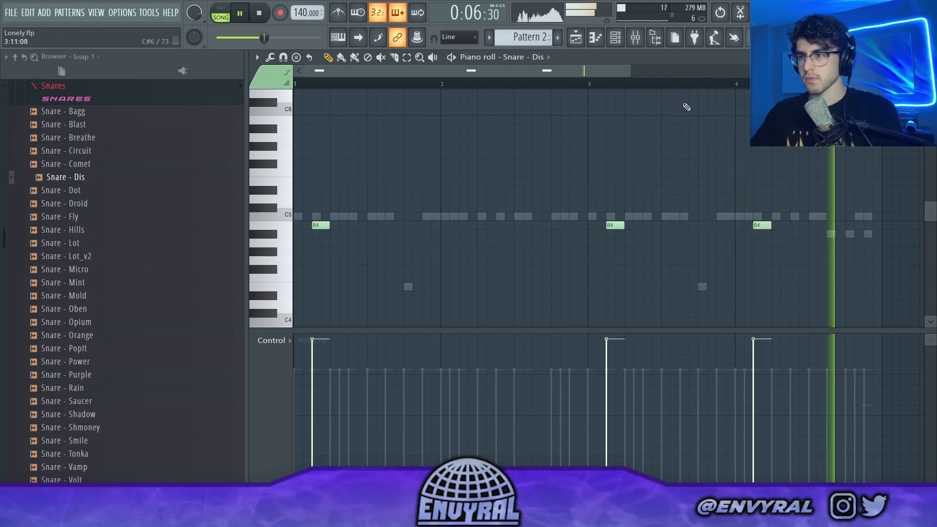
Step: Open the kit's 808s folder and add 808 - Co2 as a new channel
{"action": "left_click", "coordinate": [635, 39]}
{"action": "scroll", "coordinate": [68, 195], "scroll_direction": "up", "scroll_amount": 6}
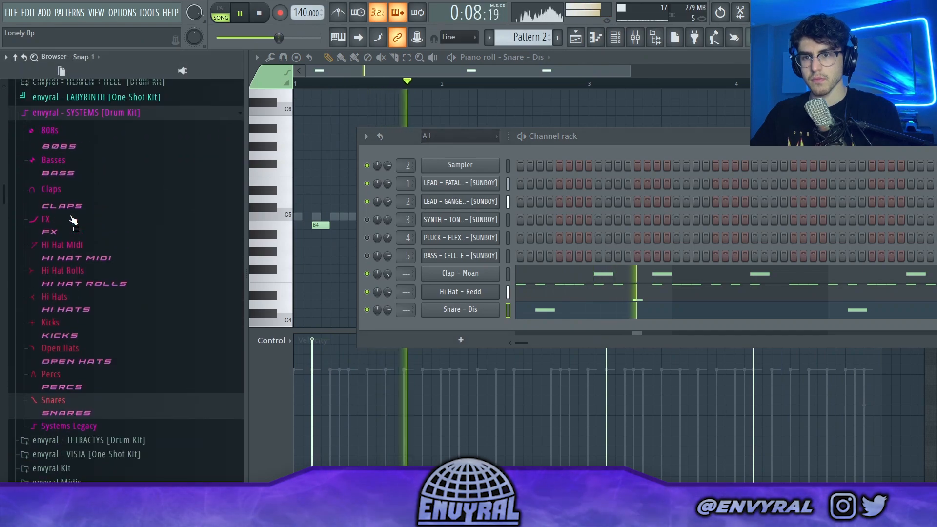
{"action": "left_click", "coordinate": [57, 130]}
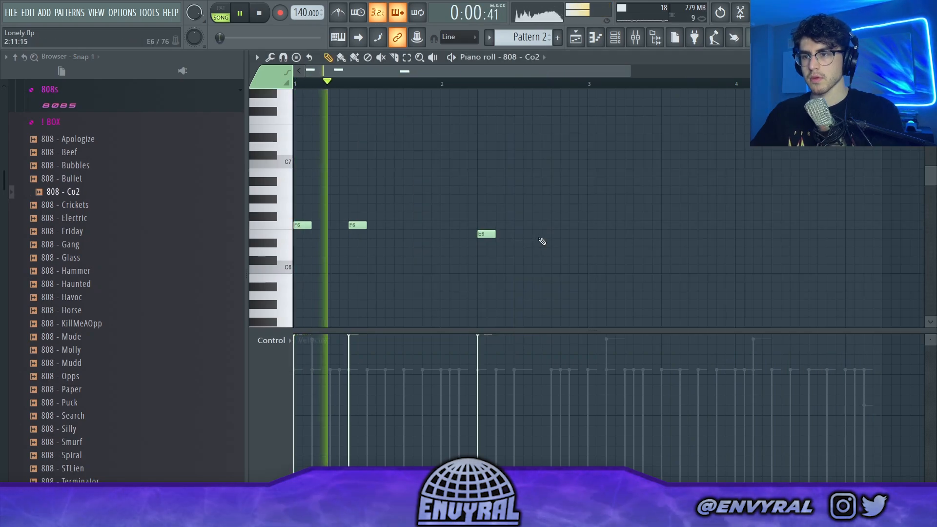
Step: Add a second E6 note in bar 2 and duplicate the 808 phrase into bars 3 and 4, lowered to D6 and C#6
{"action": "left_click", "coordinate": [540, 235]}
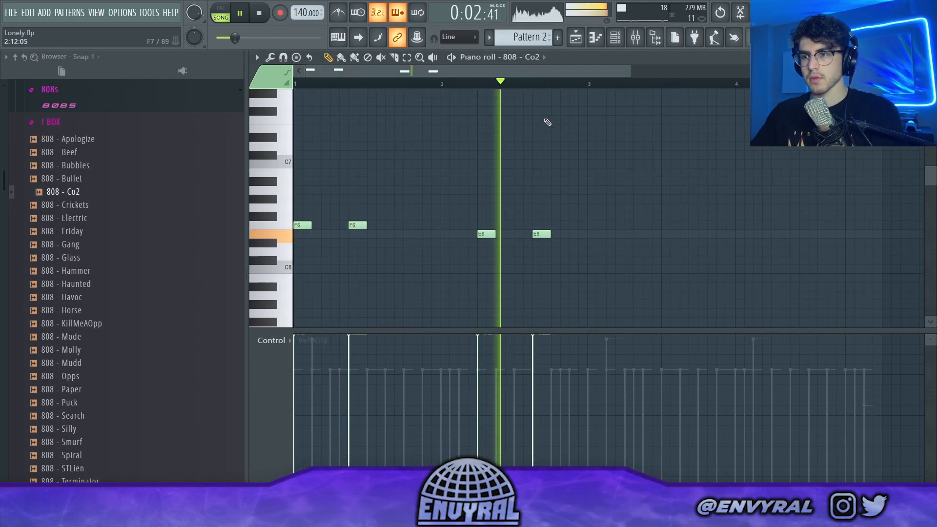
{"action": "key", "text": "ctrl+a"}
{"action": "key", "text": "ctrl+b"}
{"action": "key", "text": "space"}
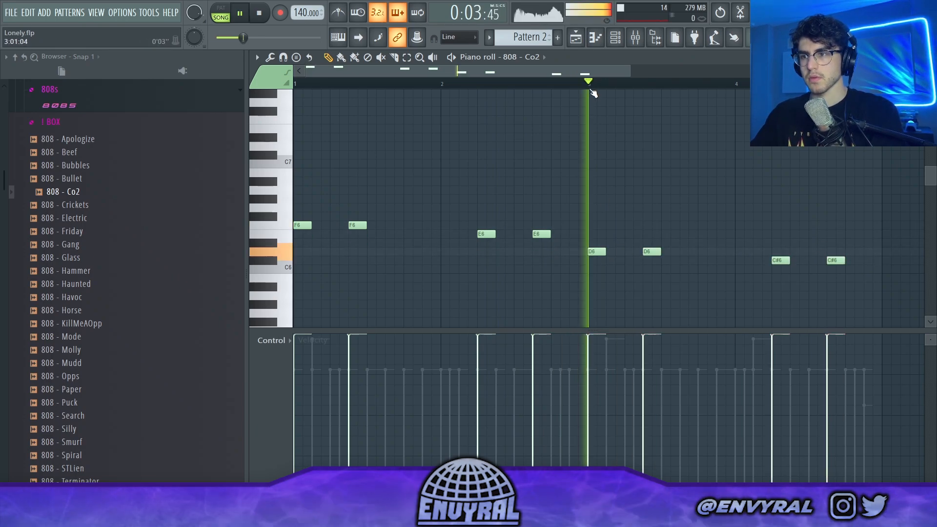
Step: Raise the two C#6 notes in bar 4 of the 808 pattern to D6
{"action": "scroll", "coordinate": [592, 88], "scroll_direction": "down", "scroll_amount": 3}
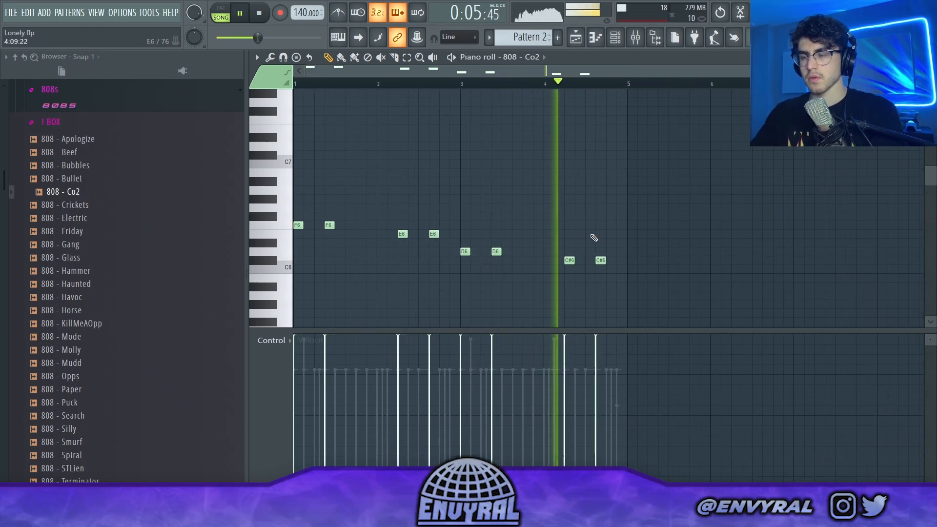
{"action": "key", "text": "space"}
{"action": "left_click", "coordinate": [566, 260]}
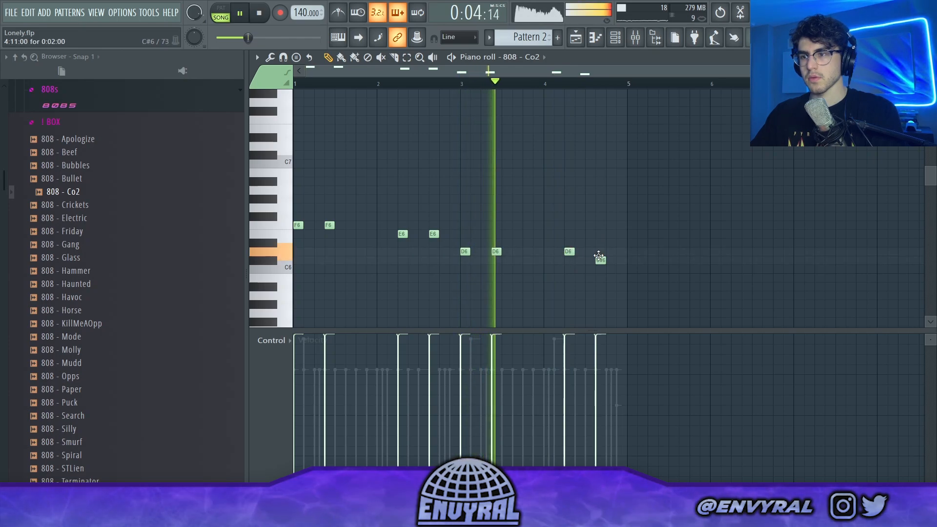
{"action": "mouse_move", "coordinate": [596, 260]}
{"action": "left_mouse_down"}
{"action": "mouse_move", "coordinate": [579, 252]}
{"action": "mouse_move", "coordinate": [613, 253]}
{"action": "mouse_move", "coordinate": [603, 253]}
{"action": "left_mouse_up"}
{"action": "key", "text": "space"}
{"action": "key", "text": "space"}
Step: Add more D6 notes in bar 4, then lengthen the 808 notes until they connect and transpose them down one octave
{"action": "left_click", "coordinate": [591, 253]}
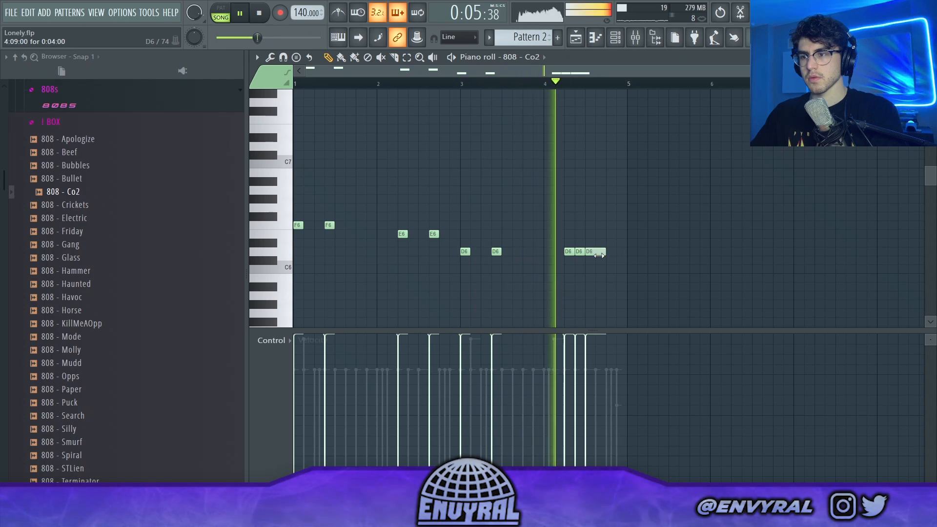
{"action": "left_click", "coordinate": [615, 252]}
{"action": "key", "text": "space"}
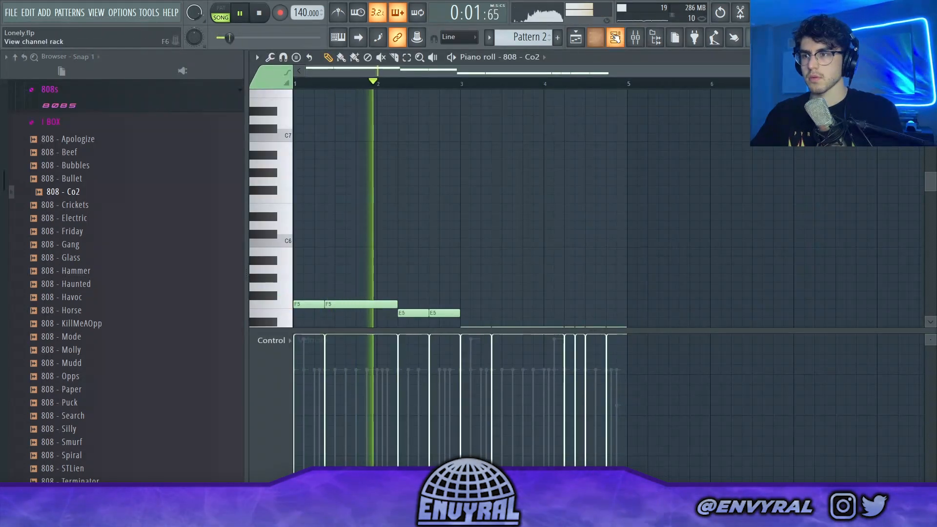
Step: Open the 808 - Co2 sampler settings and add a short fade-out to the sample
{"action": "key", "text": "F6"}
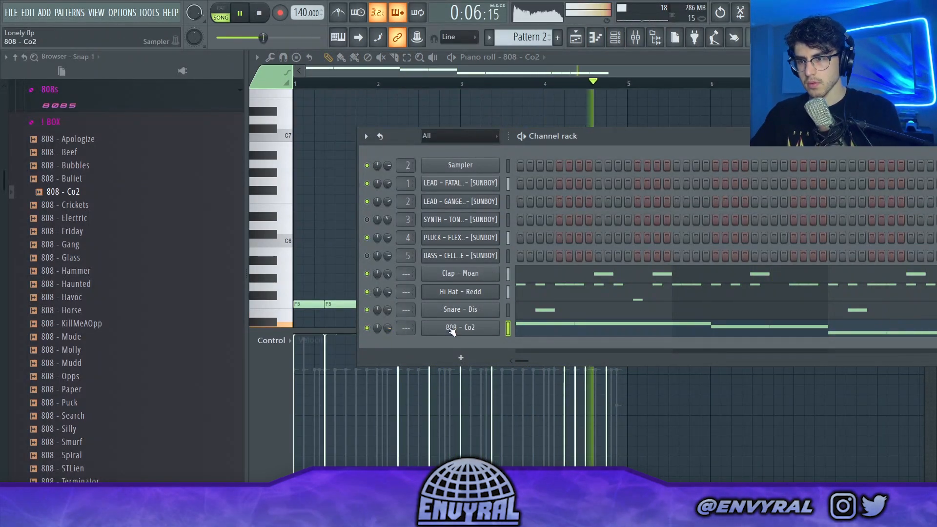
{"action": "left_click", "coordinate": [451, 327]}
{"action": "left_click", "coordinate": [378, 232]}
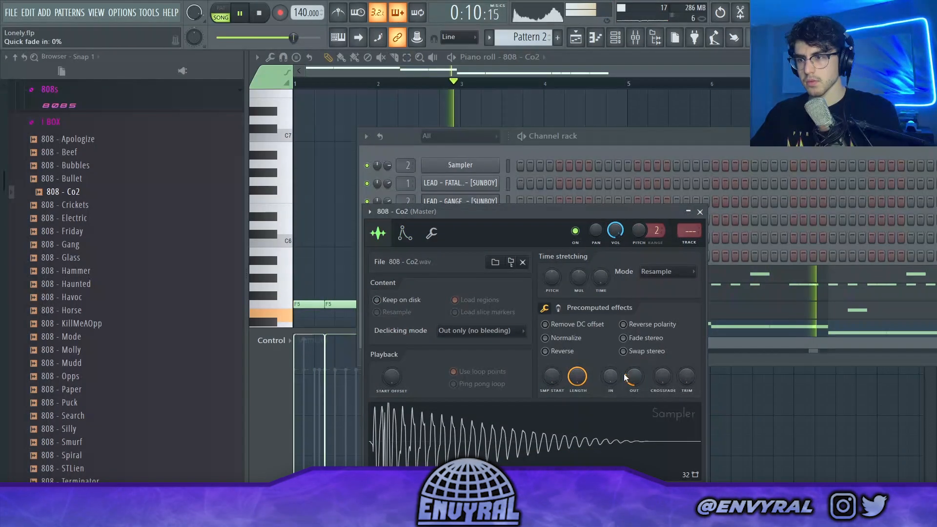
{"action": "left_click", "coordinate": [634, 155]}
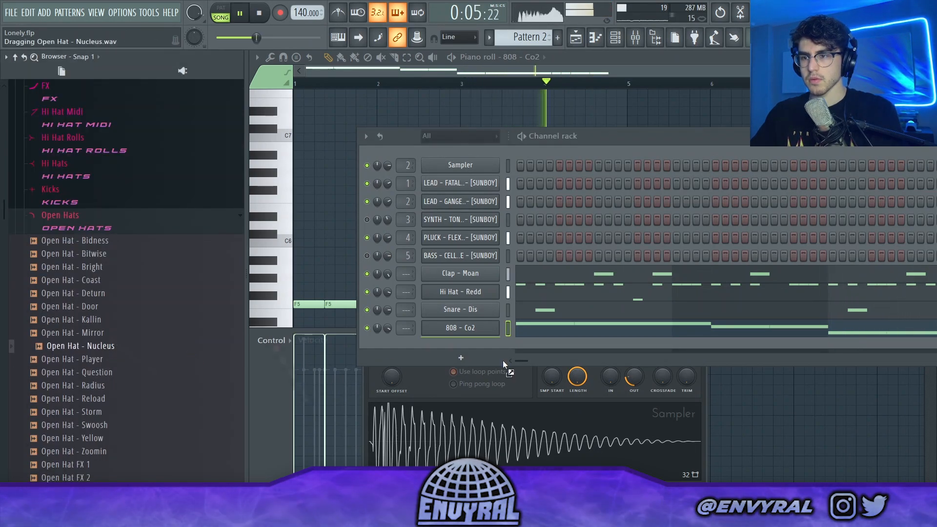
Step: Add Open Hat - Nucleus as a new channel and open its piano roll
{"action": "left_click_drag", "start_coordinate": [487, 346], "coordinate": [487, 346]}
{"action": "right_click", "coordinate": [488, 345]}
{"action": "left_click", "coordinate": [525, 337]}
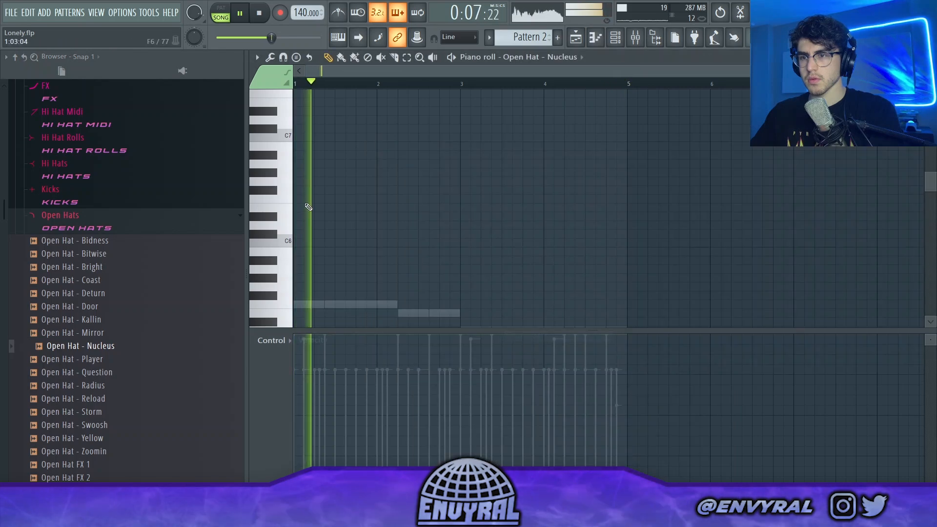
Step: Place C5 open-hat notes on beat 3 of bar 1 and beat 2 of bar 2
{"action": "scroll", "coordinate": [309, 206], "scroll_direction": "down", "scroll_amount": 3}
{"action": "left_click", "coordinate": [340, 269]}
{"action": "left_click", "coordinate": [424, 269]}
{"action": "right_click", "coordinate": [427, 270]}
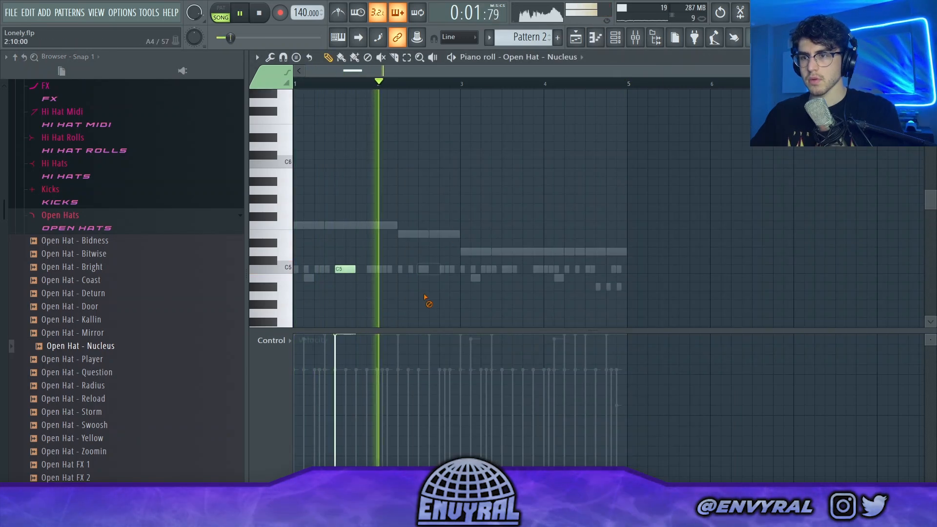
{"action": "left_click", "coordinate": [441, 268]}
{"action": "left_click_drag", "start_coordinate": [440, 268], "coordinate": [398, 269]}
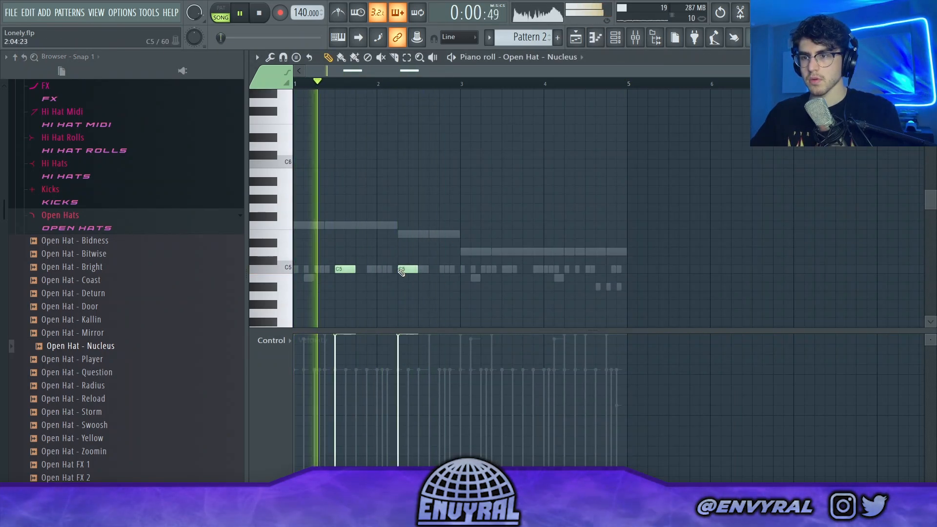
Step: Return to the 808 - Co2 notes, remove the two E5 notes, lengthen the second F5 note, and stop playback
{"action": "left_click", "coordinate": [542, 57]}
{"action": "left_click", "coordinate": [532, 176]}
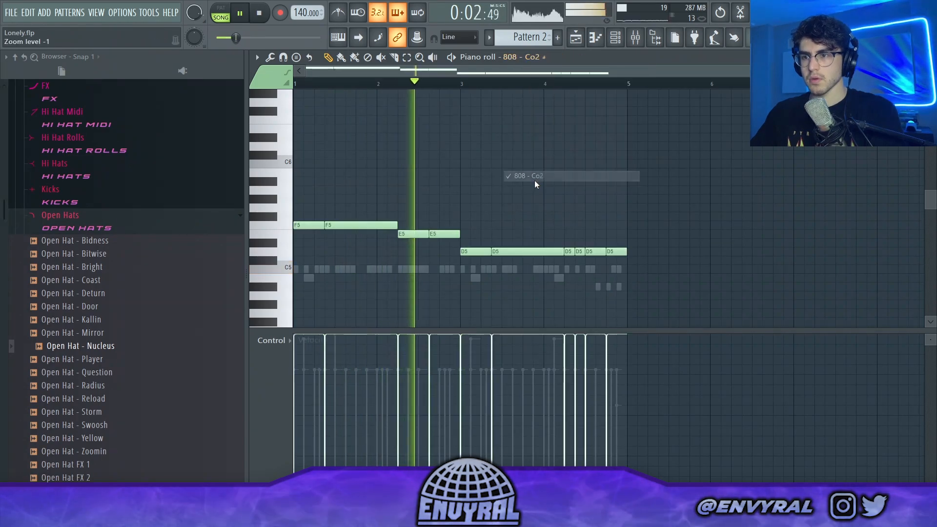
{"action": "key", "text": "space"}
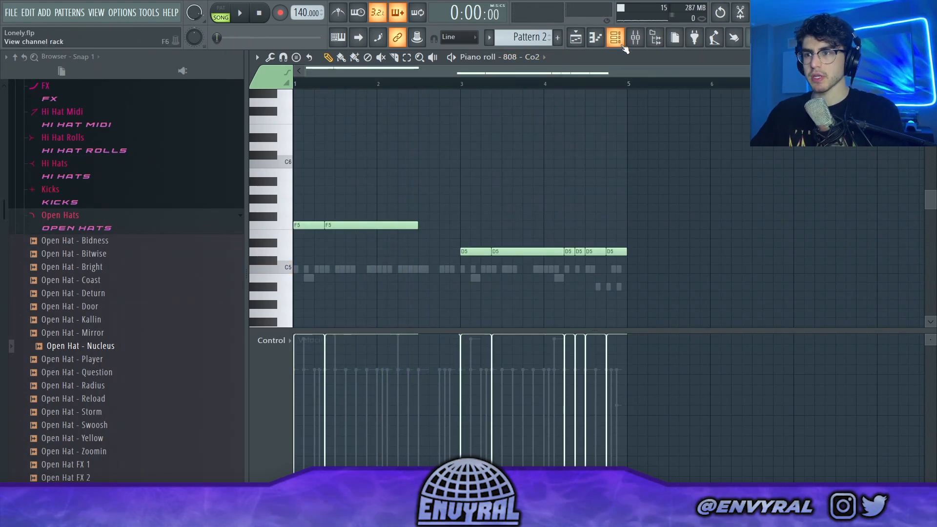
Step: Audition the drum kit's 808 samples and add 808 - Vertex as a new channel below 808 - Co2
{"action": "left_click", "coordinate": [622, 45]}
{"action": "scroll", "coordinate": [86, 240], "scroll_direction": "up", "scroll_amount": 3}
{"action": "left_click", "coordinate": [60, 169]}
{"action": "scroll", "coordinate": [105, 305], "scroll_direction": "down", "scroll_amount": 7}
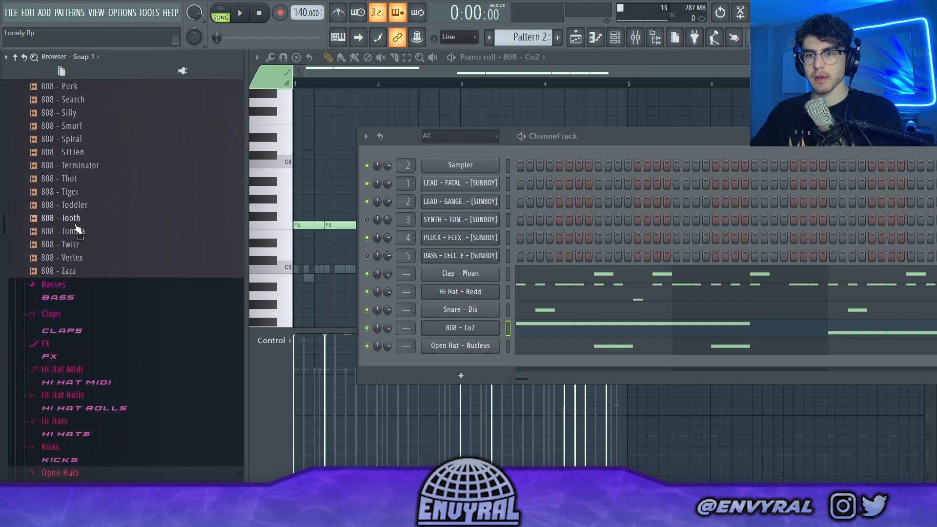
{"action": "left_click", "coordinate": [84, 283]}
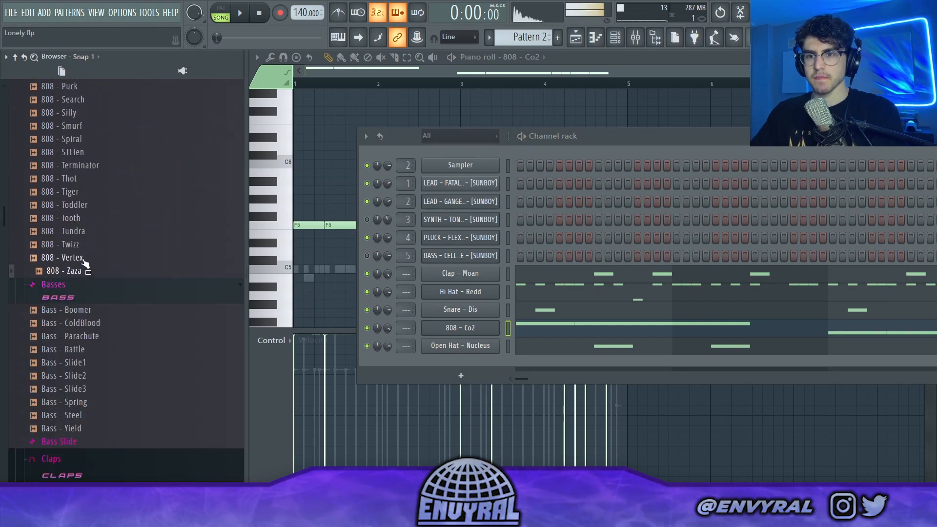
{"action": "left_click_drag", "start_coordinate": [453, 326], "coordinate": [465, 335]}
Step: Place an E5 note for 808 - Vertex across the second half of bar 2 and play the song
{"action": "right_click", "coordinate": [495, 345]}
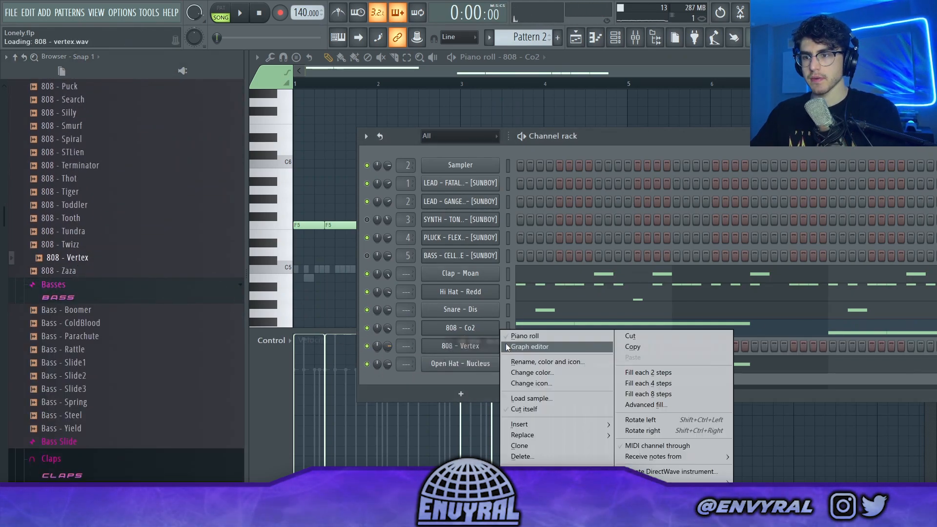
{"action": "left_click", "coordinate": [529, 338]}
{"action": "right_click", "coordinate": [495, 347]}
{"action": "left_click", "coordinate": [524, 327]}
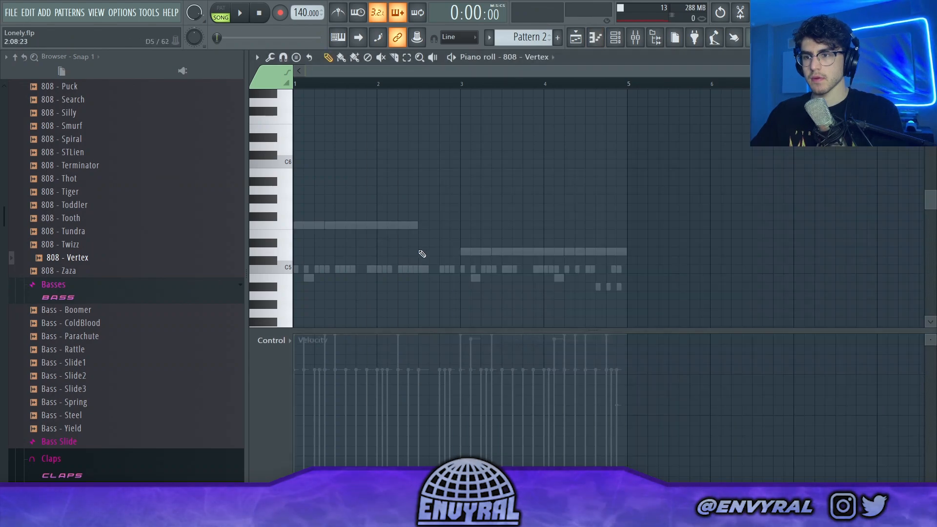
{"action": "left_click_drag", "start_coordinate": [443, 234], "coordinate": [454, 235]}
{"action": "key", "text": "space"}
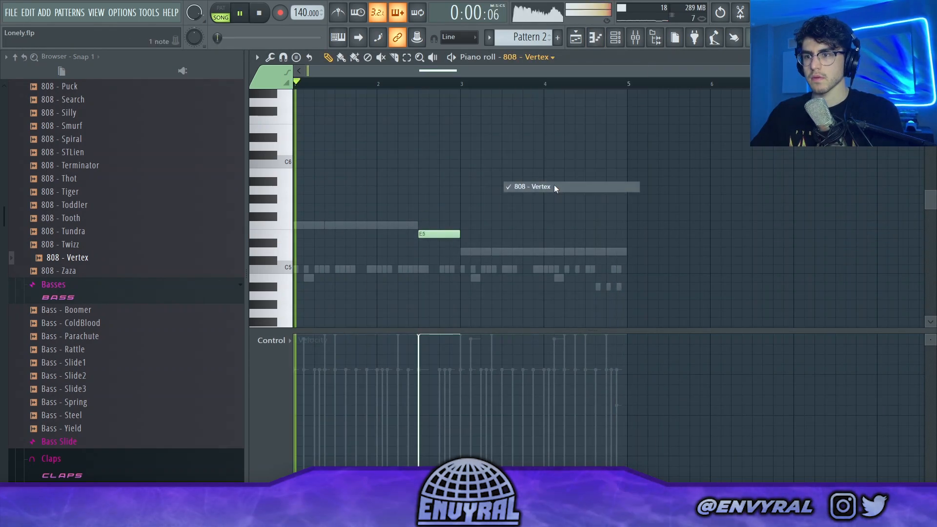
Step: Audition other 808s, replace the 808 - Vertex sample with 808 - Bubbles, and play the song
{"action": "scroll", "coordinate": [145, 208], "scroll_direction": "up", "scroll_amount": 4}
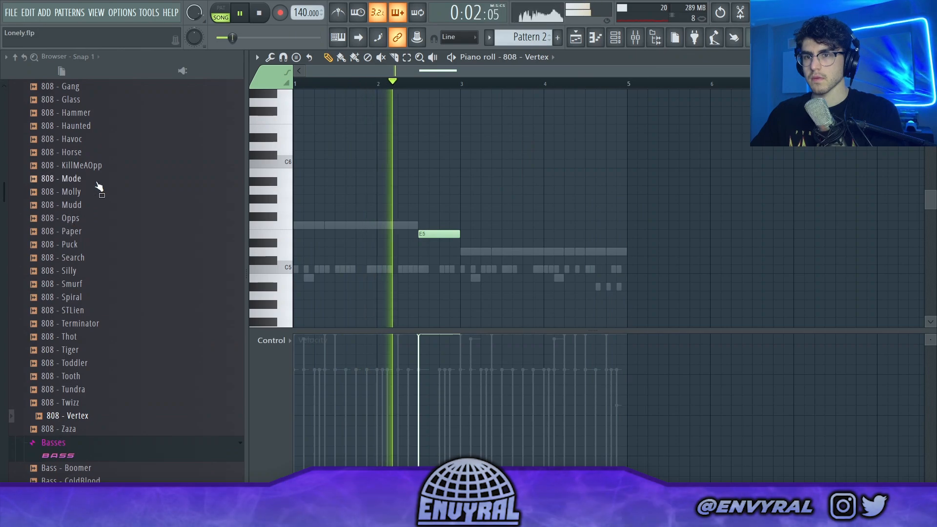
{"action": "left_click", "coordinate": [596, 38]}
{"action": "left_click", "coordinate": [596, 38]}
{"action": "left_click", "coordinate": [617, 41]}
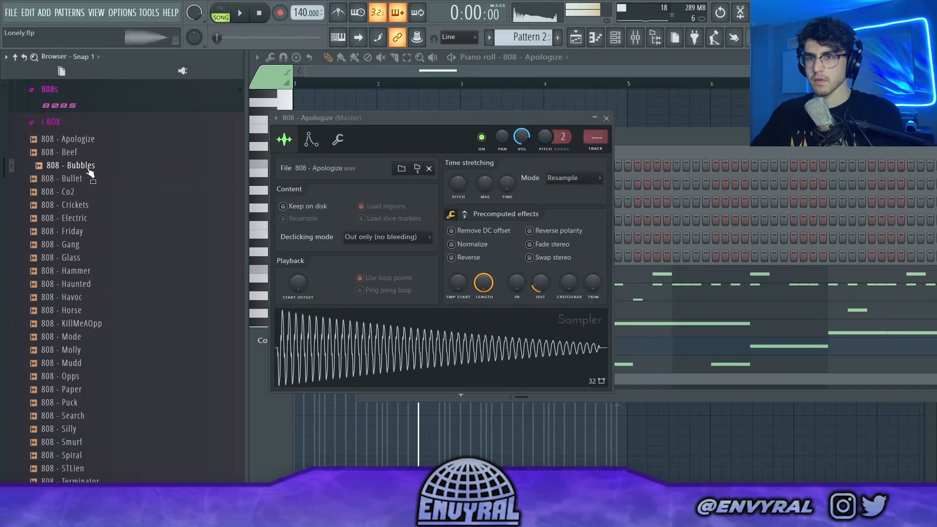
{"action": "left_click_drag", "start_coordinate": [90, 173], "coordinate": [383, 353]}
{"action": "key", "text": "space"}
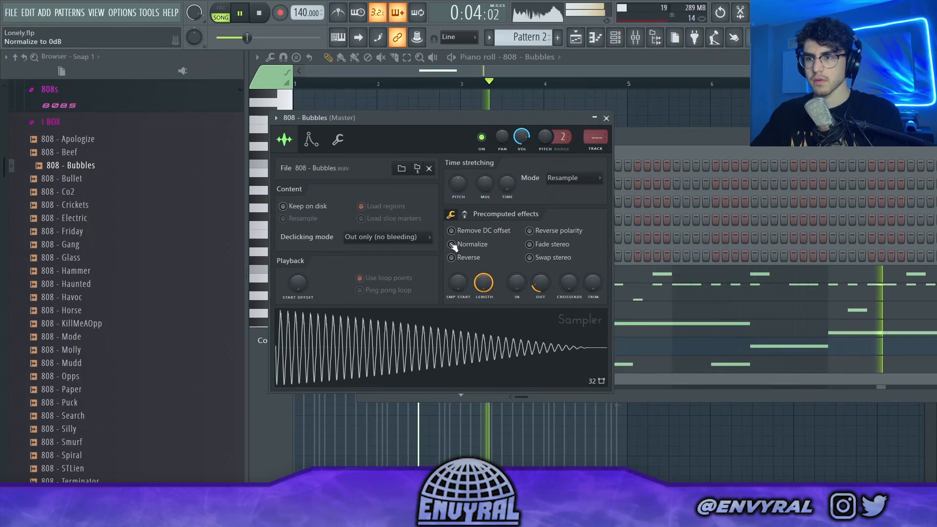
Step: Add a D5 note for 808 - Bubbles near the end of bar 4 and shorten it to end at bar 5
{"action": "left_click", "coordinate": [818, 354]}
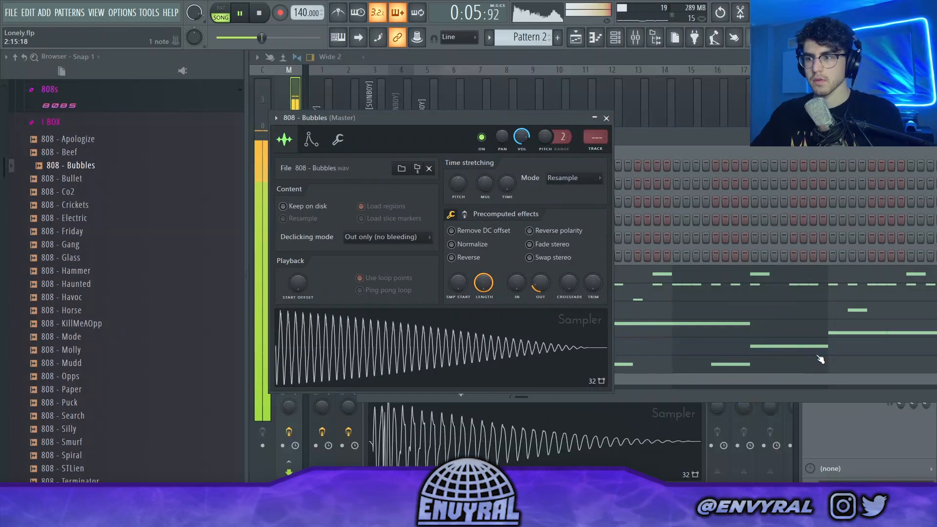
{"action": "left_click", "coordinate": [818, 358]}
{"action": "key", "text": "space"}
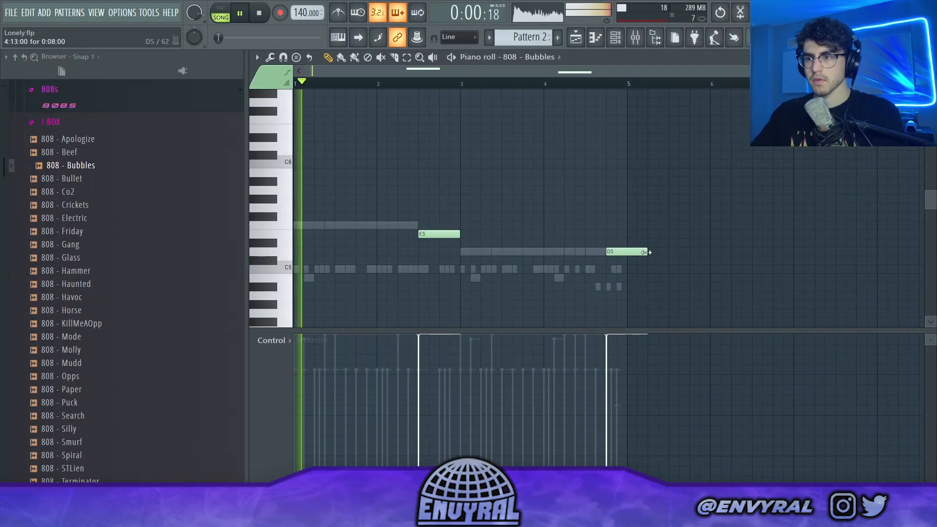
{"action": "left_click_drag", "start_coordinate": [645, 252], "coordinate": [627, 253]}
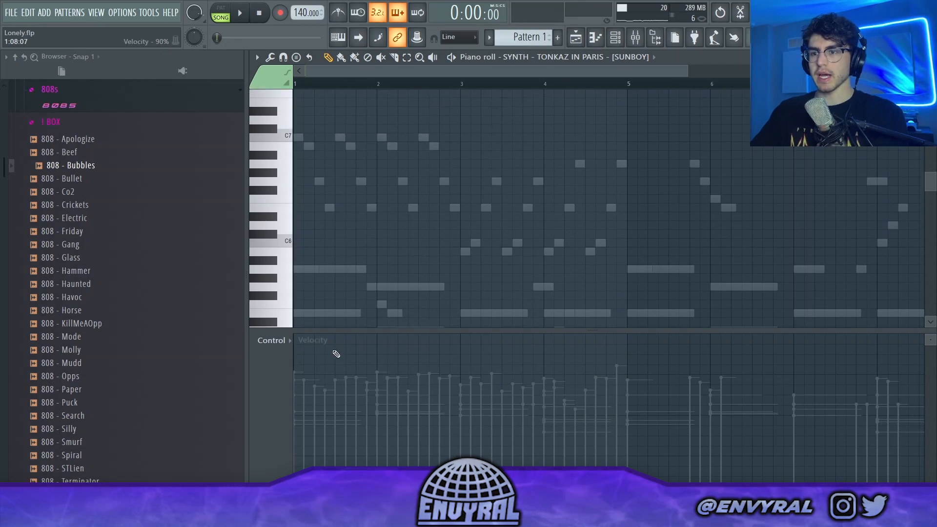
Step: Try lead - meh meh in place of the SYNTH - TONKAZ IN PARIS sample while the song plays
{"action": "left_click_drag", "start_coordinate": [362, 331], "coordinate": [362, 400]}
{"action": "scroll", "coordinate": [338, 90], "scroll_direction": "down", "scroll_amount": 2}
{"action": "key", "text": "space"}
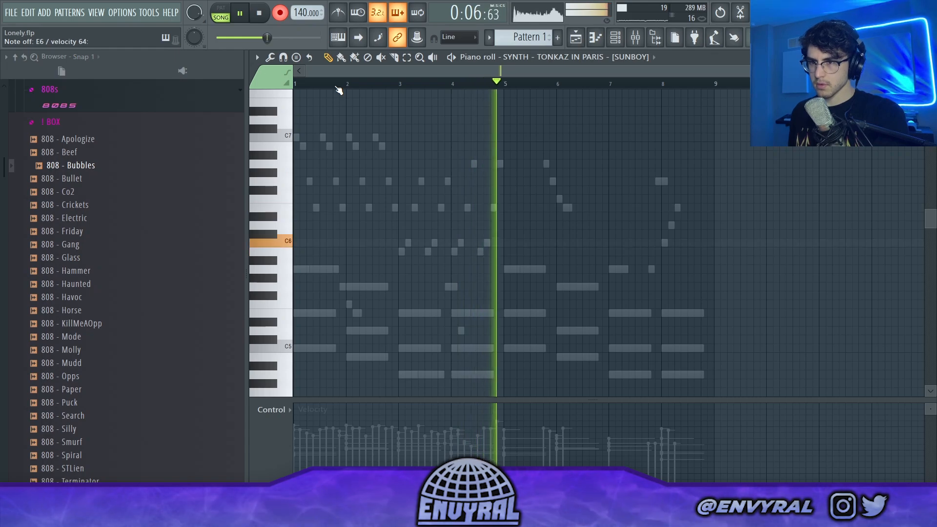
{"action": "key", "text": "space"}
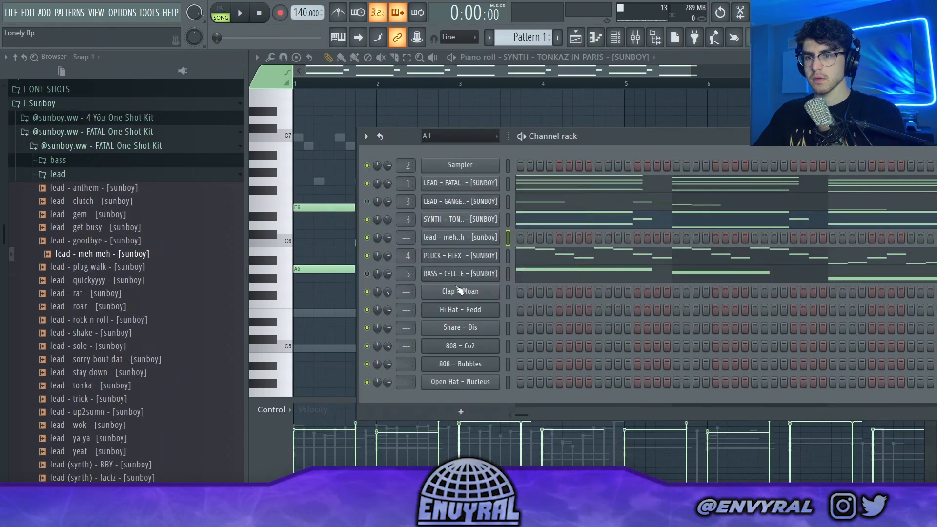
{"action": "left_click_drag", "start_coordinate": [93, 253], "coordinate": [478, 219]}
{"action": "key", "text": "space"}
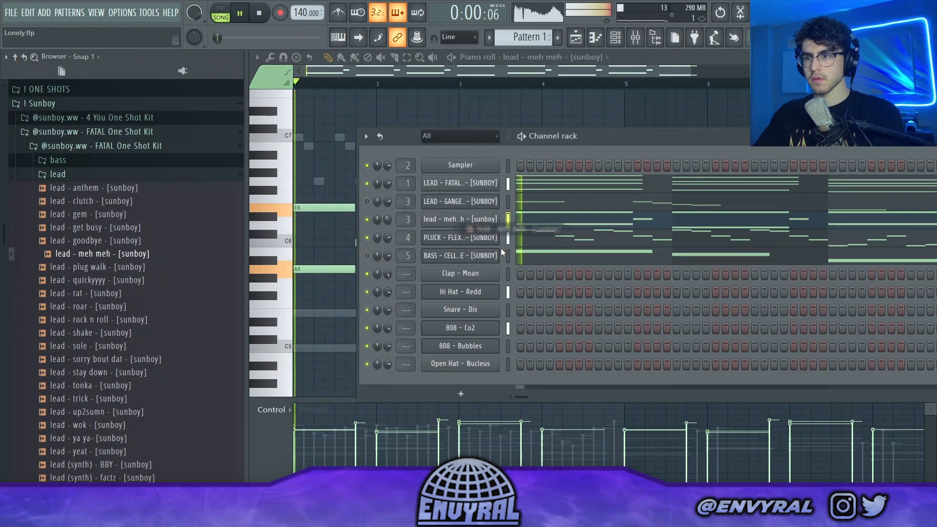
Step: Audition more leads and replace the lead - meh meh sample with lead - goodbye
{"action": "left_click", "coordinate": [471, 218]}
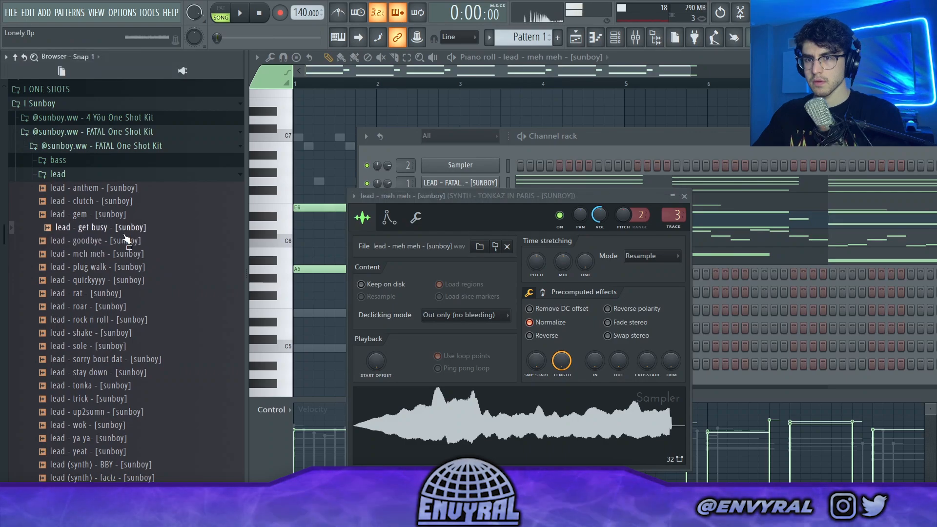
{"action": "left_click_drag", "start_coordinate": [395, 379], "coordinate": [429, 405]}
{"action": "key", "text": "space"}
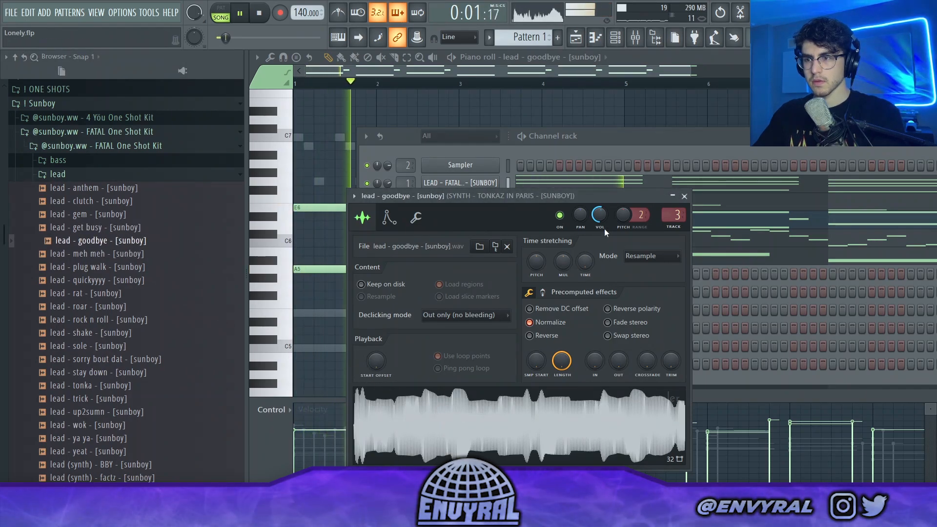
{"action": "left_click", "coordinate": [615, 130]}
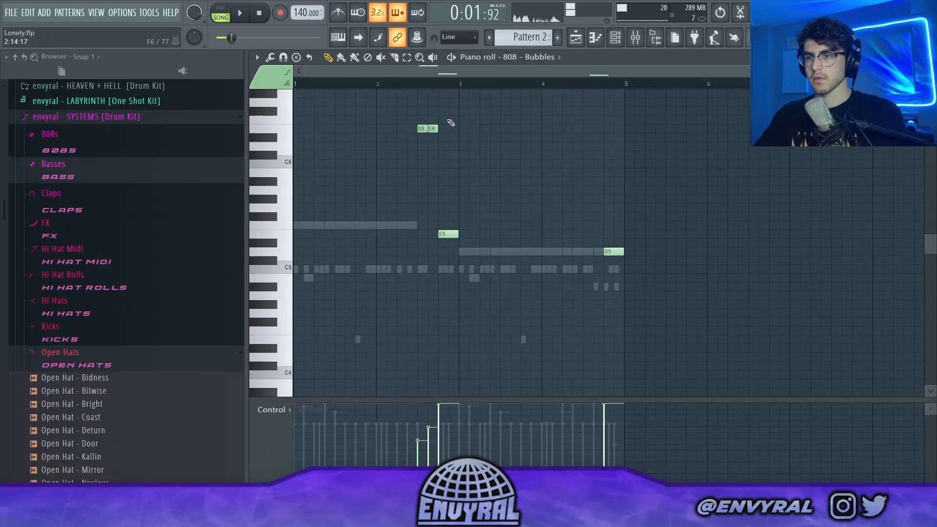
{"action": "key", "text": "space"}
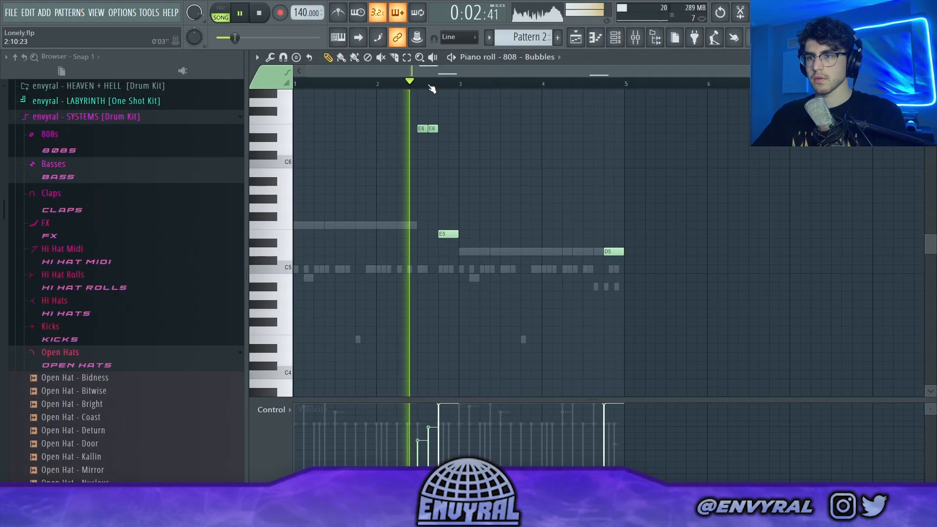
Step: Shorten the E5 808 - Bubbles note at the end of bar 2 and listen to the result
{"action": "scroll", "coordinate": [429, 85], "scroll_direction": "up", "scroll_amount": 3}
{"action": "left_click_drag", "start_coordinate": [484, 236], "coordinate": [476, 236]}
{"action": "key", "text": "space"}
{"action": "key", "text": "space"}
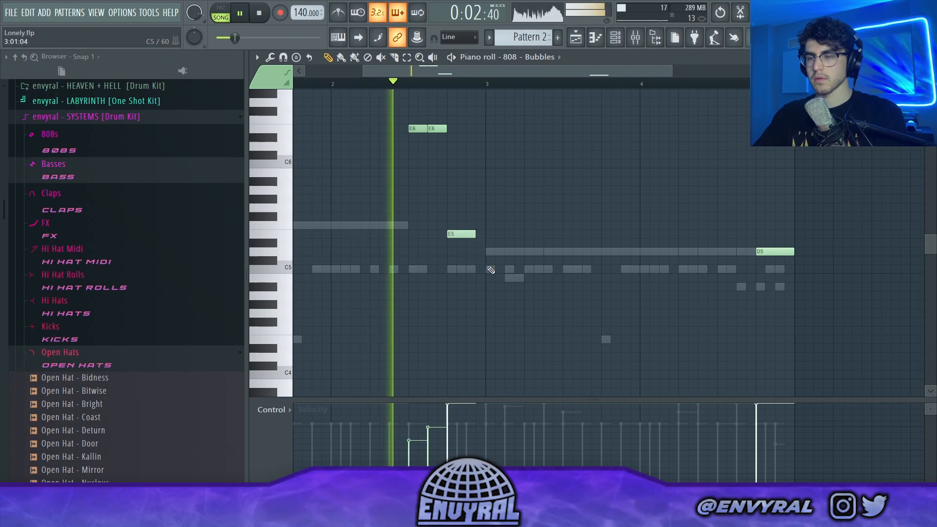
{"action": "scroll", "coordinate": [448, 90], "scroll_direction": "down", "scroll_amount": 2}
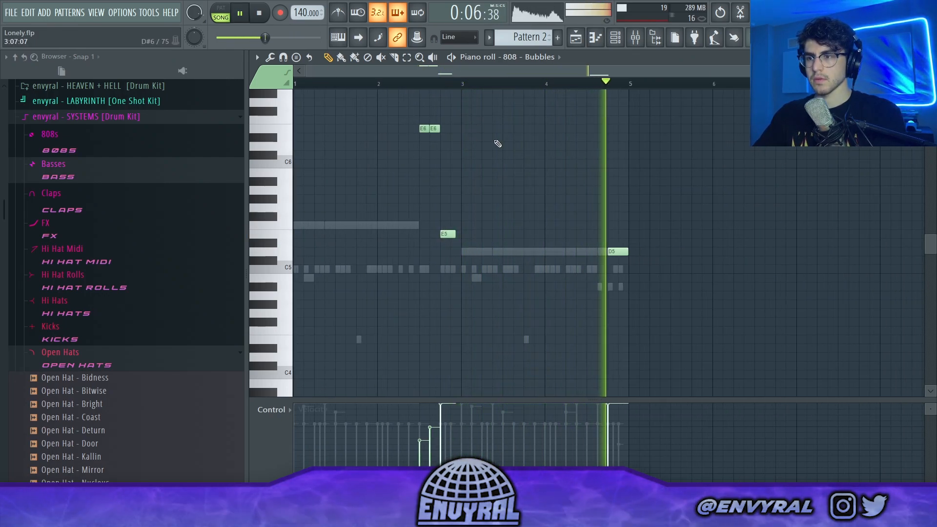
{"action": "key", "text": "space"}
Step: Copy the two E6 notes and the short E5 note from bar 2 to bar 4, lowered to D6 and D5
{"action": "left_click_drag", "start_coordinate": [476, 90], "coordinate": [415, 210]}
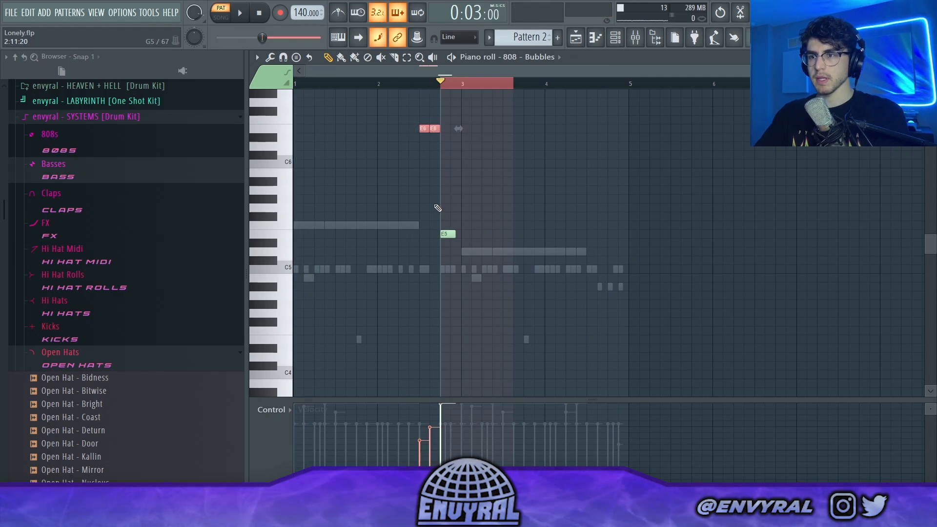
{"action": "left_click_drag", "start_coordinate": [458, 125], "coordinate": [403, 255]}
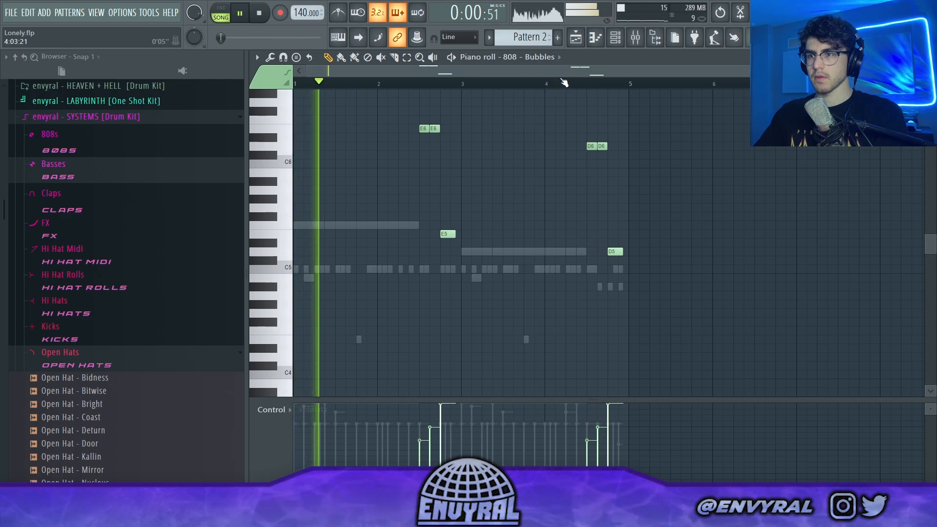
{"action": "left_click", "coordinate": [223, 19]}
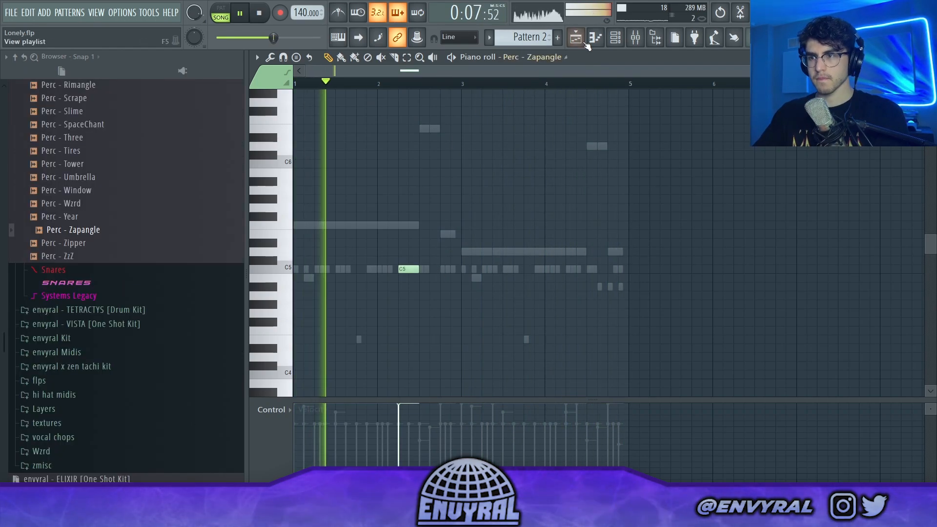
Step: Add a second Perc - Zapangle C5 note on beat 2 of bar 4 and show the channel rack
{"action": "left_click", "coordinate": [566, 269]}
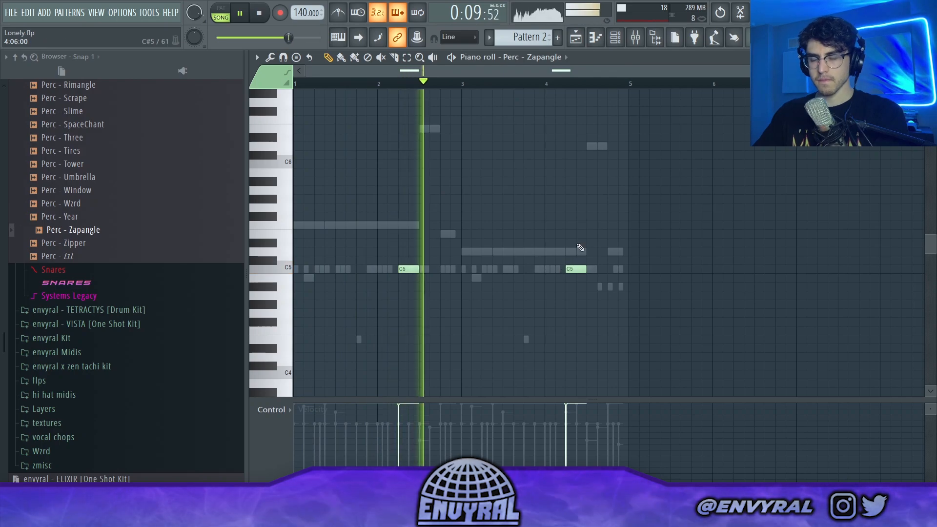
{"action": "key", "text": "F6"}
{"action": "scroll", "coordinate": [104, 138], "scroll_direction": "up", "scroll_amount": 4}
{"action": "scroll", "coordinate": [104, 138], "scroll_direction": "up", "scroll_amount": 4}
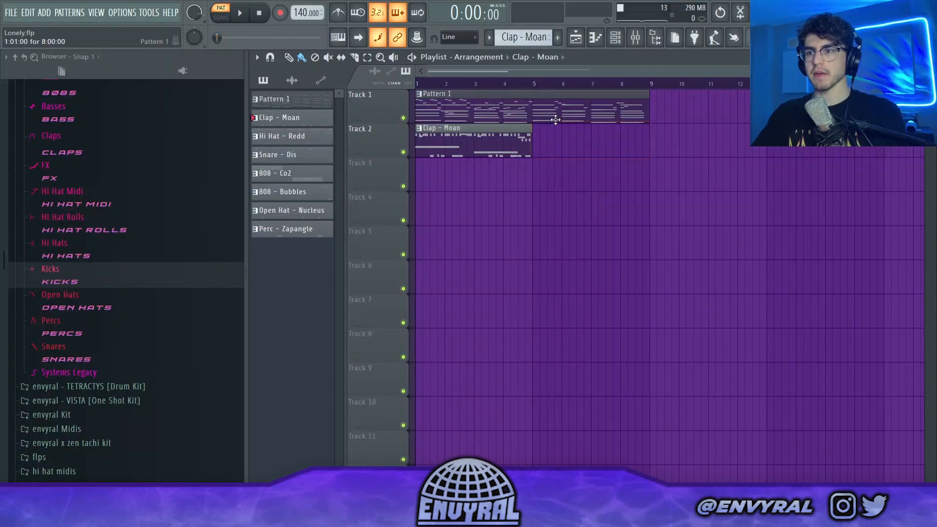
Step: Split Pattern 1 by channel into separate patterns and show the playlist
{"action": "right_click", "coordinate": [314, 103]}
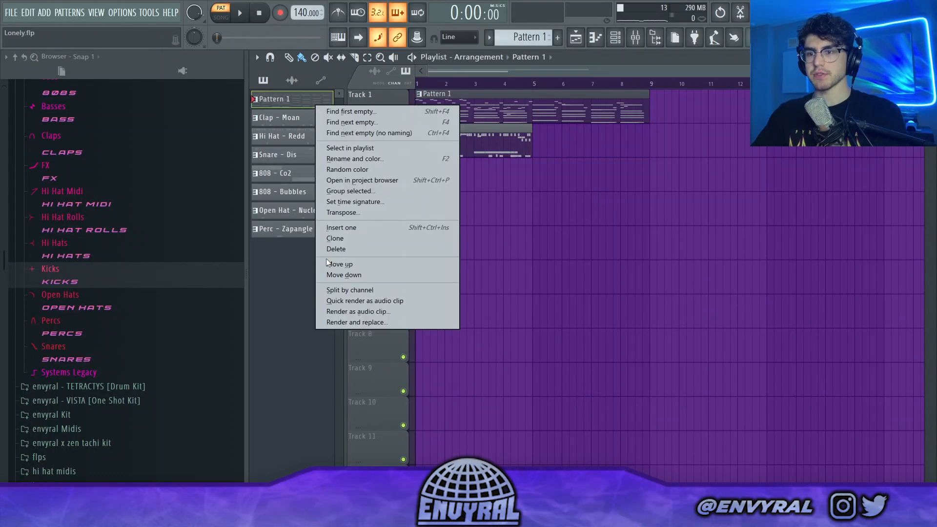
{"action": "left_click", "coordinate": [334, 289]}
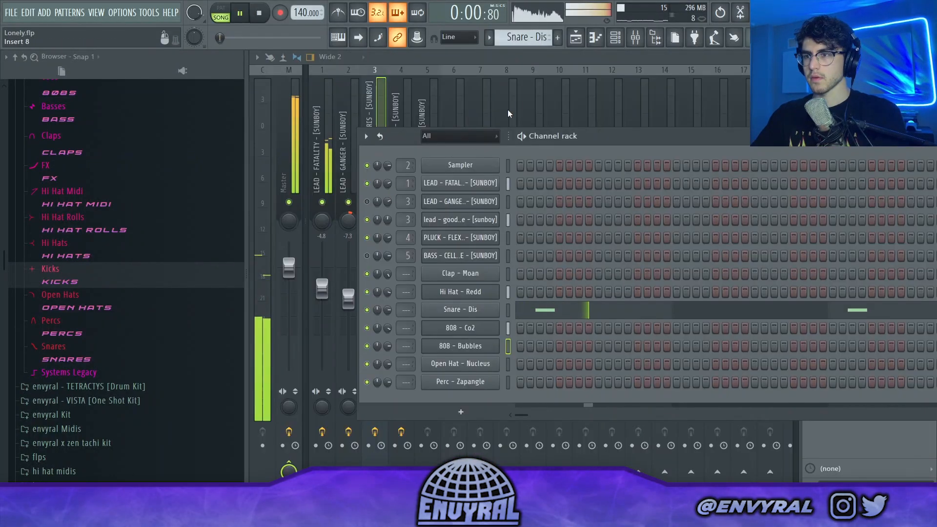
{"action": "key", "text": "F5"}
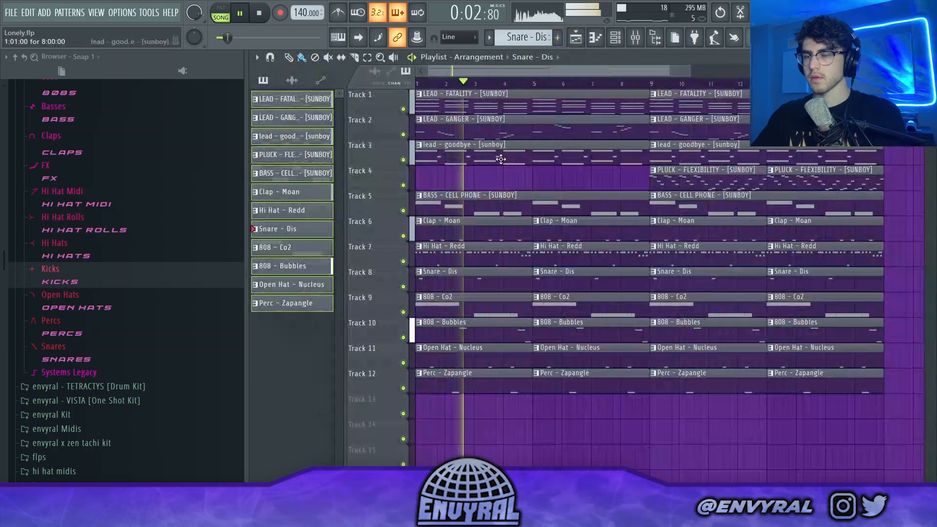
Step: Delete the first lead - goodbye clip on Track 3 and move the remaining one from bar 9 to bar 1
{"action": "right_click", "coordinate": [610, 161]}
{"action": "scroll", "coordinate": [610, 153], "scroll_direction": "down", "scroll_amount": 2}
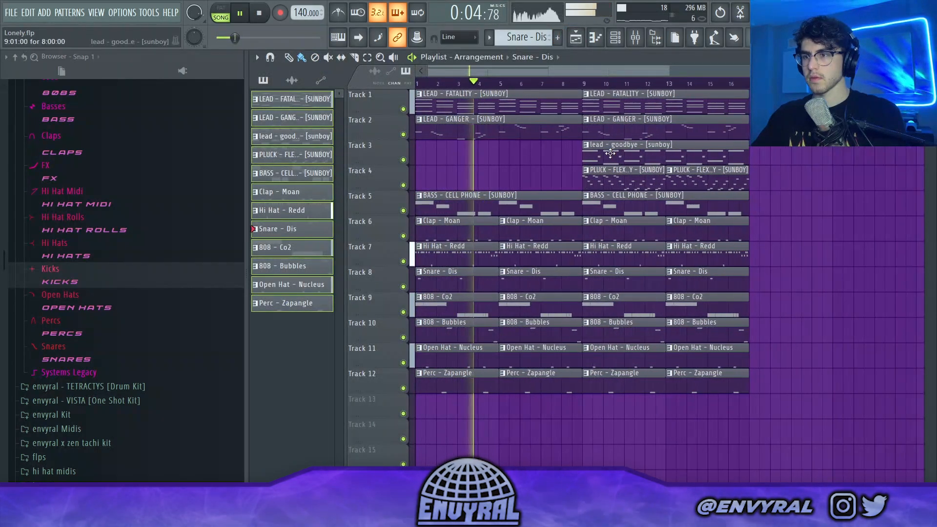
{"action": "left_click_drag", "start_coordinate": [610, 153], "coordinate": [443, 154]}
{"action": "key", "text": "space"}
{"action": "key", "text": "space"}
Step: Delete the first LEAD - GANGER clip on Track 2 and move the remaining one from bar 9 to bar 17
{"action": "right_click", "coordinate": [504, 129]}
{"action": "left_click", "coordinate": [615, 37]}
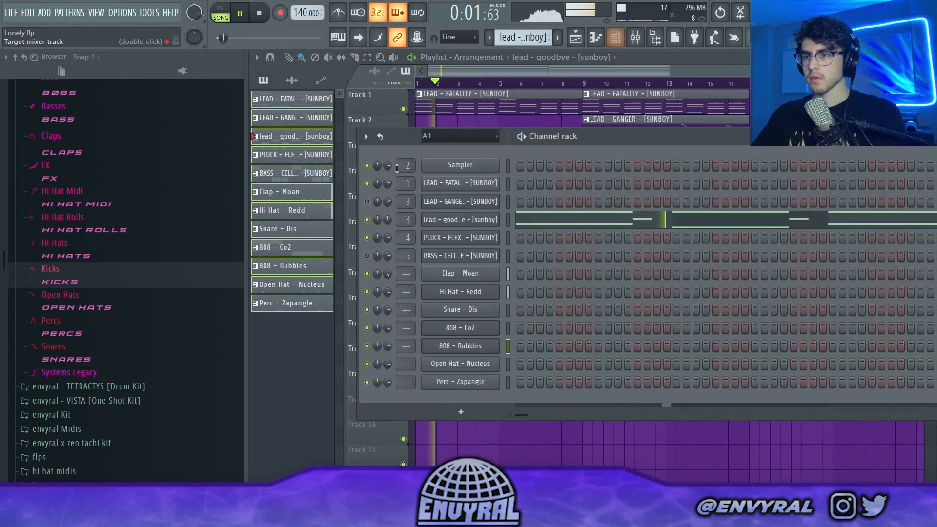
{"action": "left_click", "coordinate": [576, 38]}
{"action": "left_click_drag", "start_coordinate": [662, 129], "coordinate": [828, 129]}
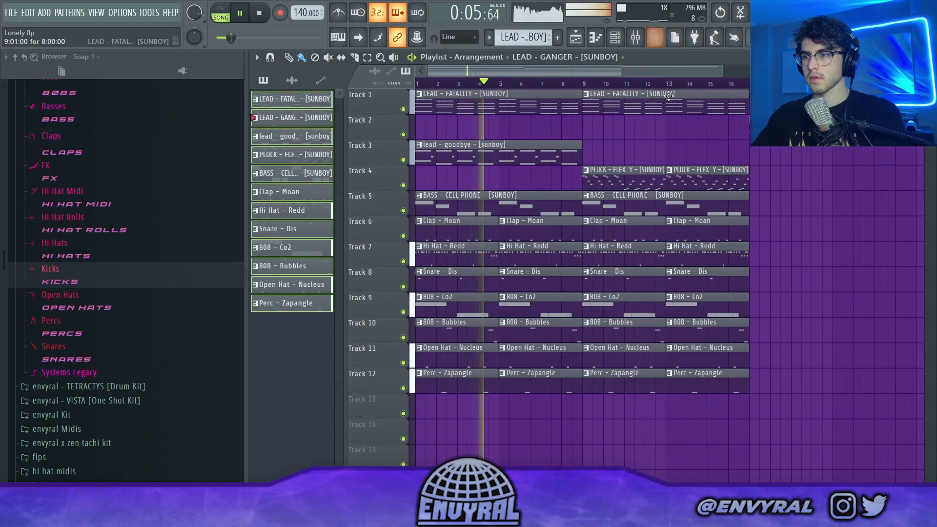
{"action": "scroll", "coordinate": [675, 86], "scroll_direction": "down", "scroll_amount": 2}
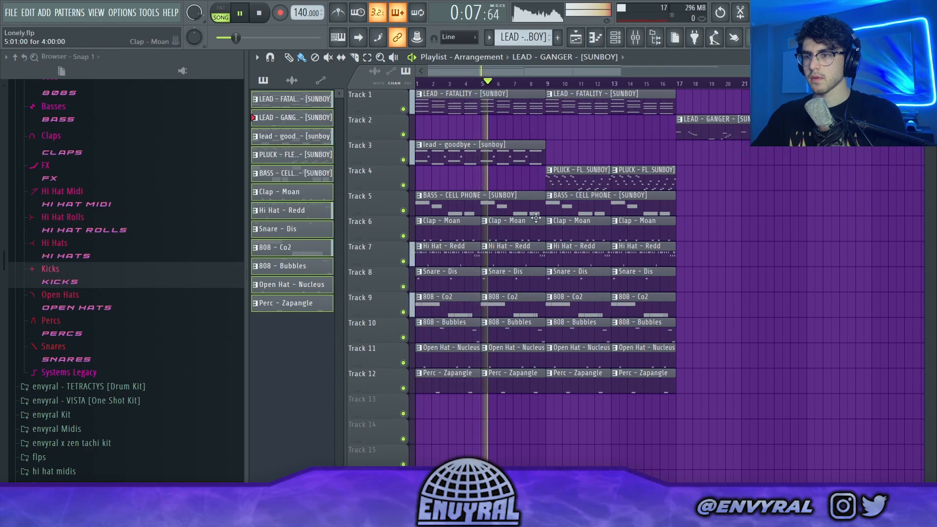
Step: Play the arrangement from bar 9 and copy the LEAD - FATALITY clip on Track 1 to bar 17
{"action": "key", "text": "space"}
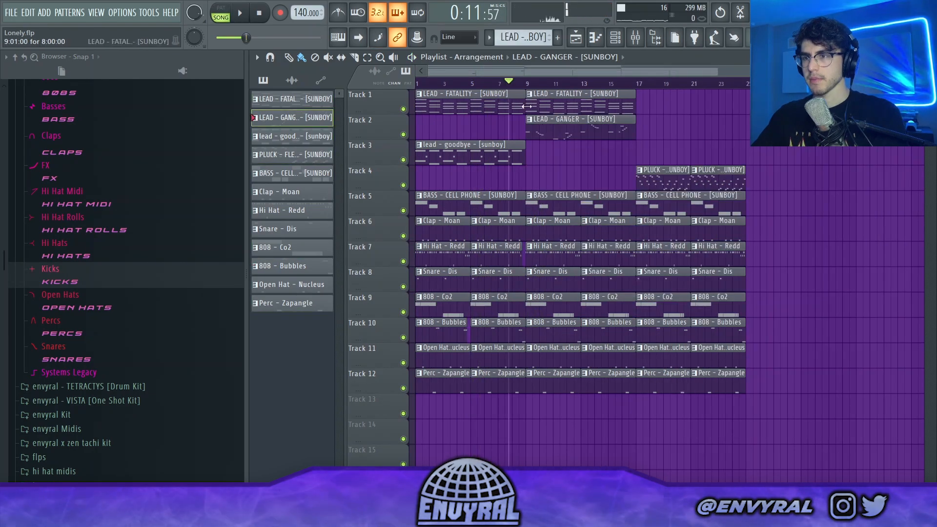
{"action": "left_click", "coordinate": [530, 85]}
{"action": "key", "text": "space"}
{"action": "left_click_drag", "start_coordinate": [542, 94], "coordinate": [652, 94]}
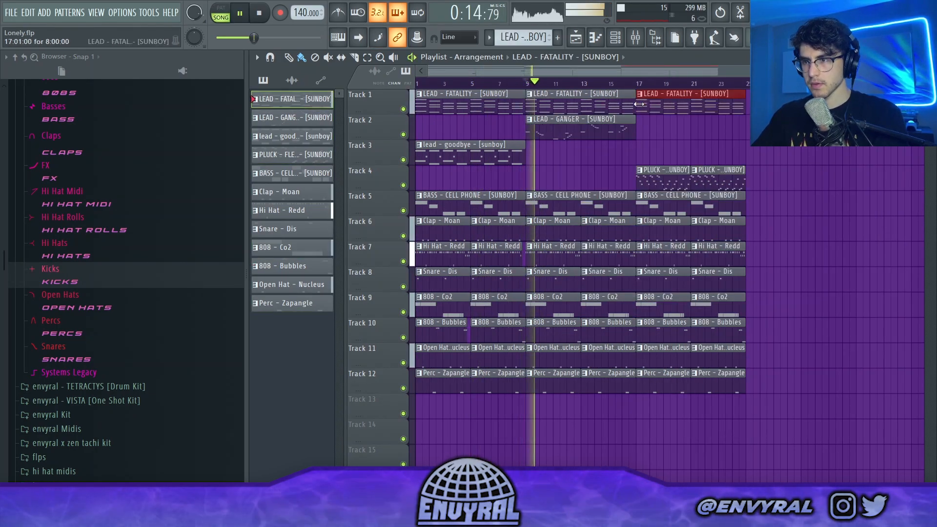
{"action": "left_click", "coordinate": [642, 36]}
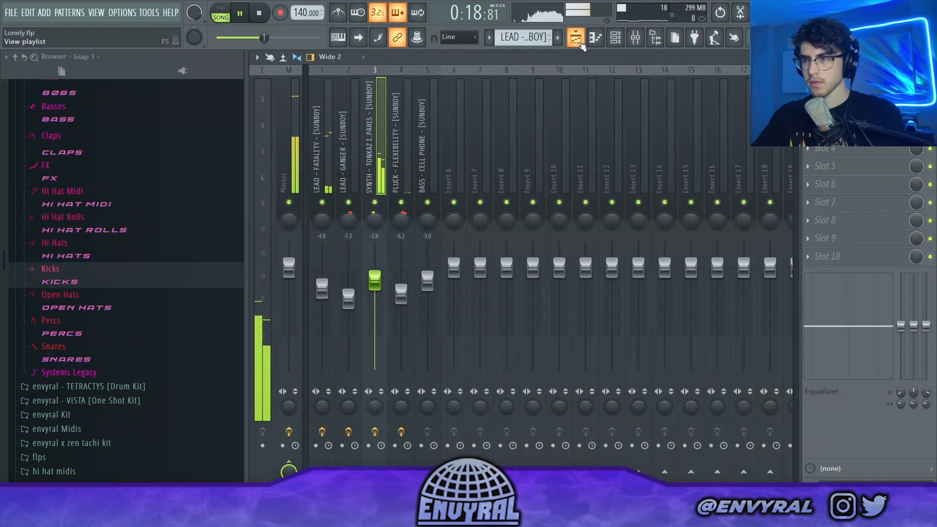
{"action": "key", "text": "F9"}
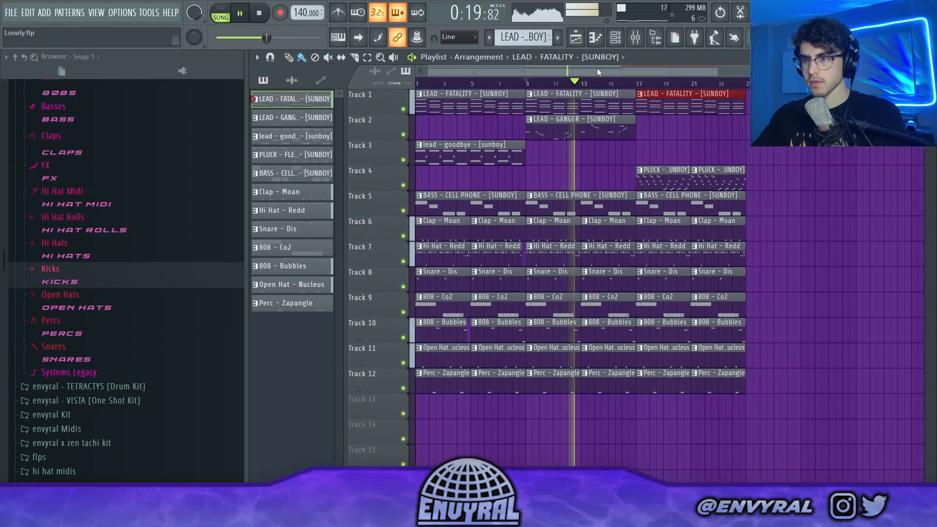
Step: Delete the four 808 - Co2 clips from bar 9 onward on Track 9
{"action": "right_click", "coordinate": [553, 306]}
{"action": "right_click", "coordinate": [599, 306]}
{"action": "right_click", "coordinate": [661, 303]}
{"action": "right_click", "coordinate": [707, 299]}
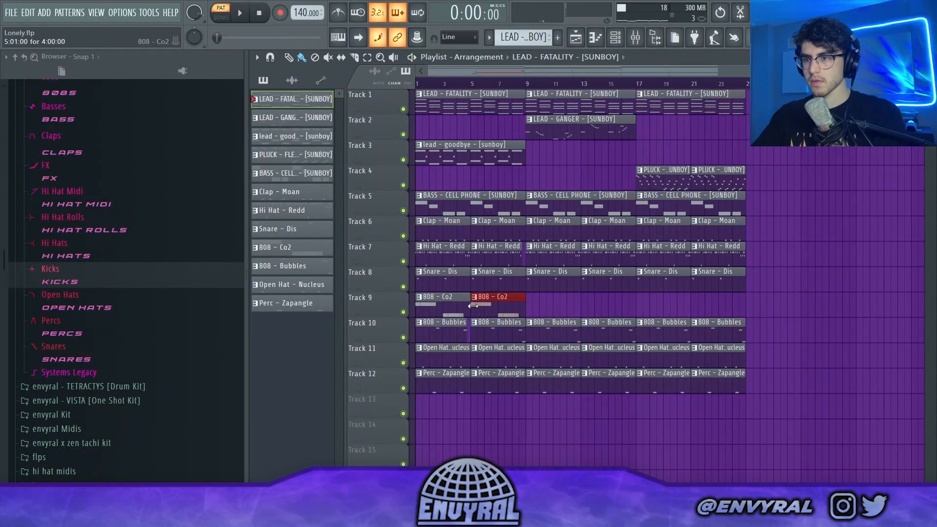
Step: Unmute the BASS - CELL PHONE channel and move its last clip on Track 5 from bar 17 to bar 25
{"action": "left_click", "coordinate": [635, 37]}
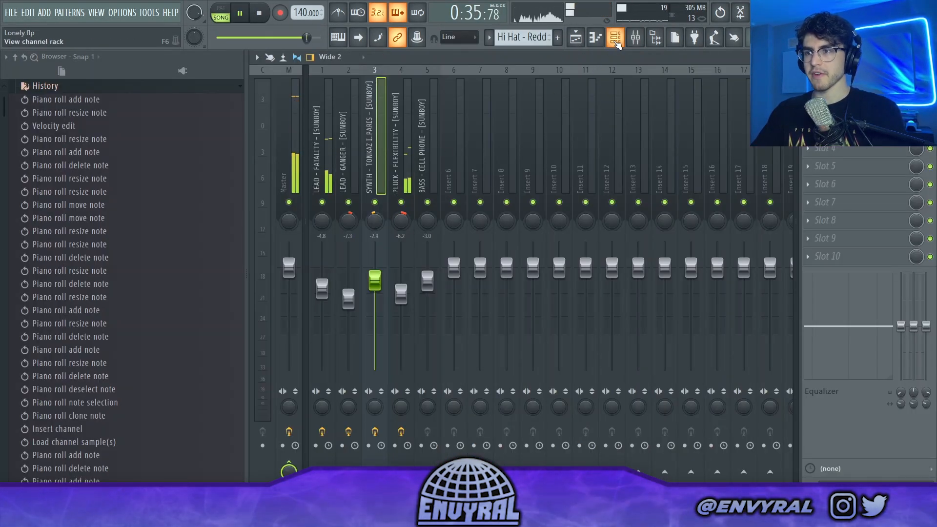
{"action": "left_click", "coordinate": [616, 41]}
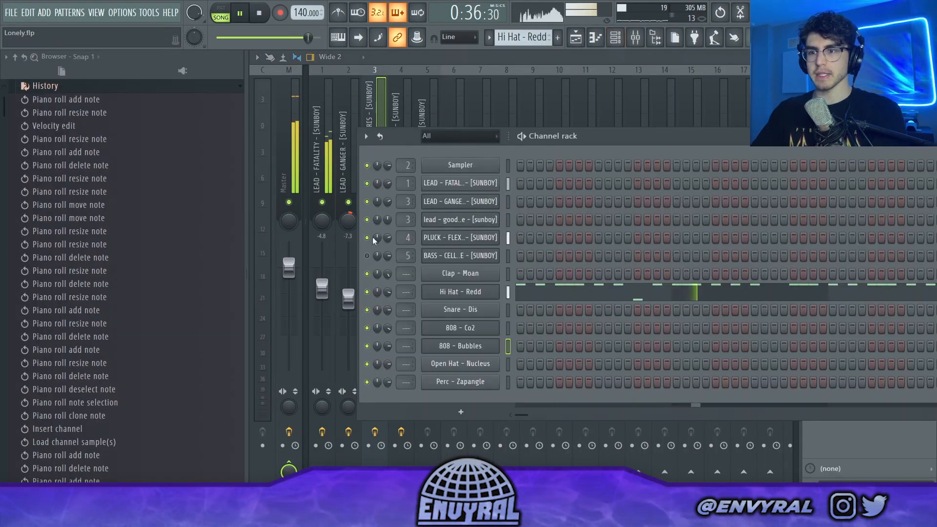
{"action": "left_click", "coordinate": [367, 256]}
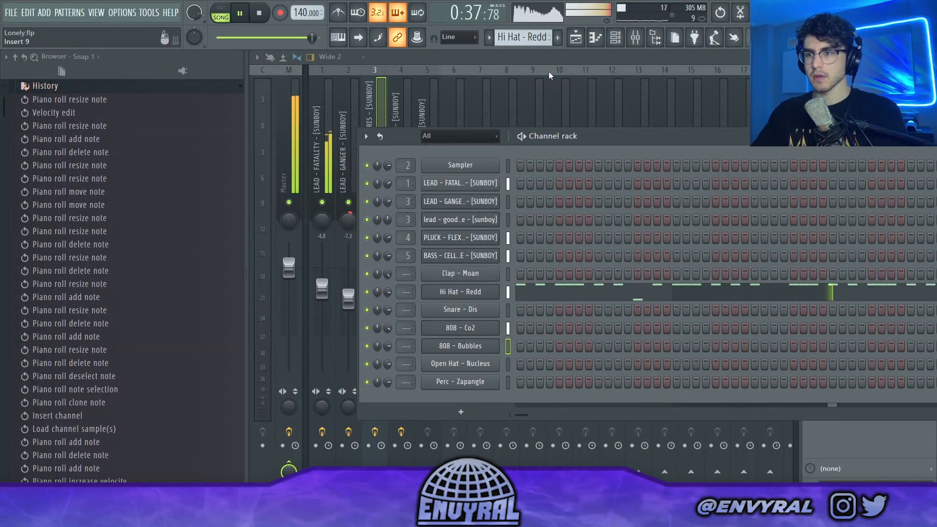
{"action": "left_click", "coordinate": [578, 41]}
{"action": "left_click_drag", "start_coordinate": [697, 206], "coordinate": [780, 202]}
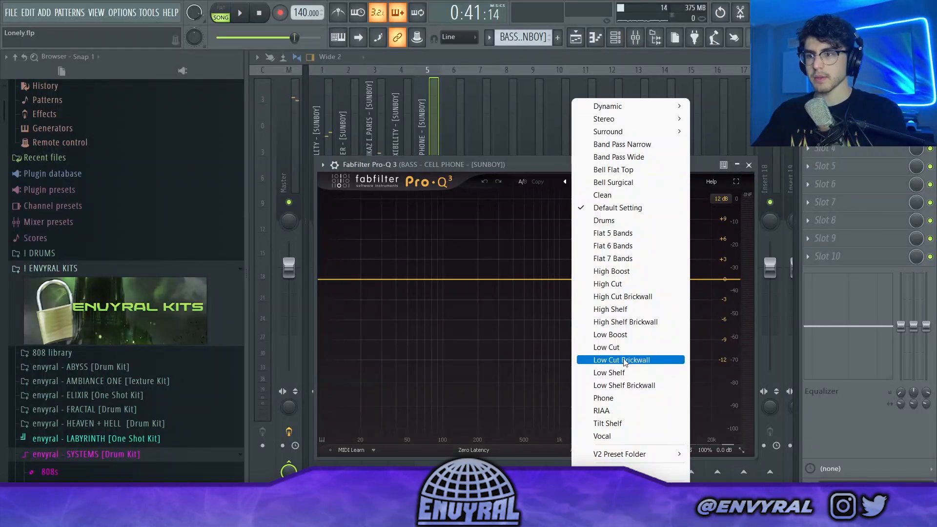
Step: Load the Low Cut preset in the BASS - CELL PHONE track's Pro-Q 3 and raise its cutoff to about 183 Hz during playback
{"action": "left_click", "coordinate": [624, 361]}
{"action": "key", "text": "Escape"}
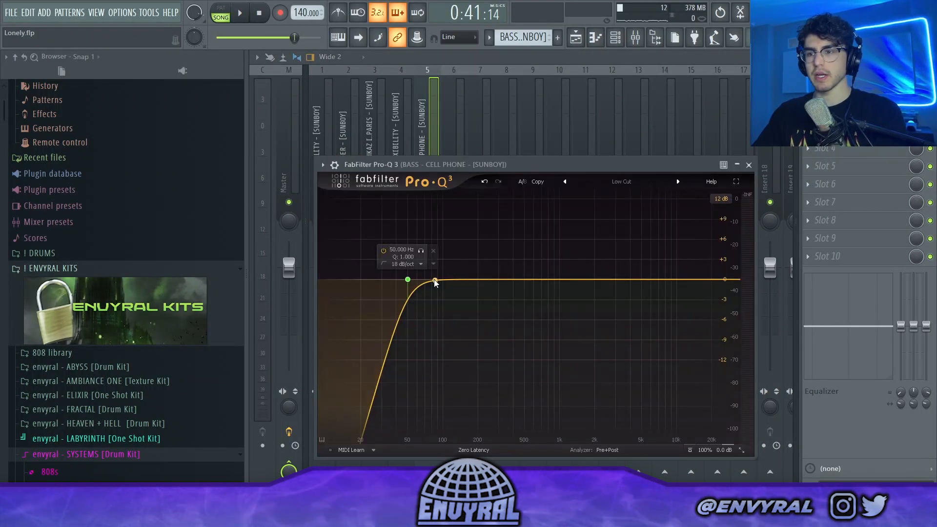
{"action": "key", "text": "space"}
{"action": "left_click_drag", "start_coordinate": [406, 282], "coordinate": [472, 285]}
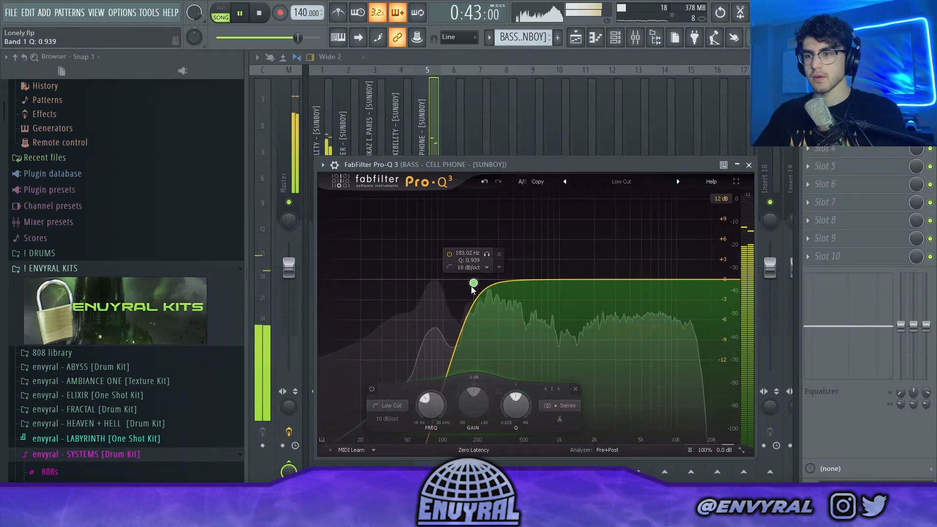
{"action": "left_click", "coordinate": [432, 125]}
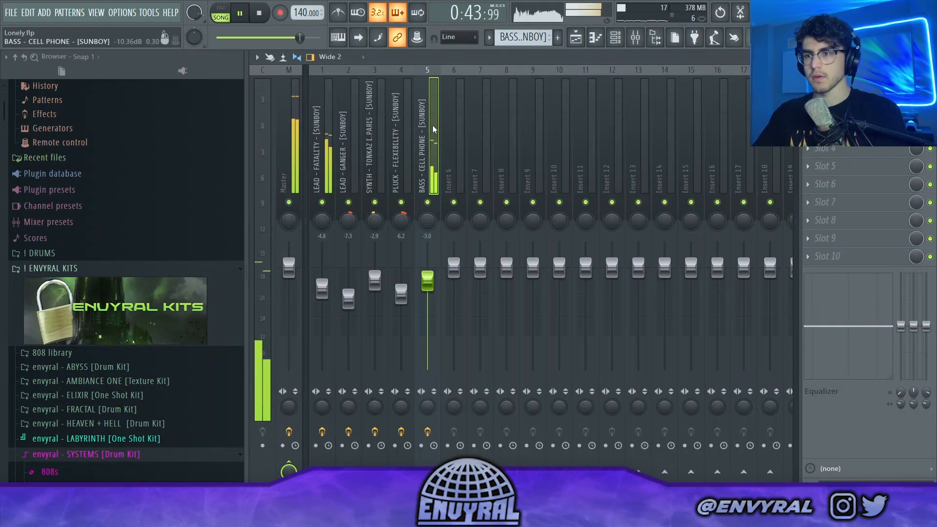
Step: Delete the leftover drum, 808 and percussion clips beyond the end of the arrangement on Tracks 6 to 12
{"action": "left_click", "coordinate": [576, 37]}
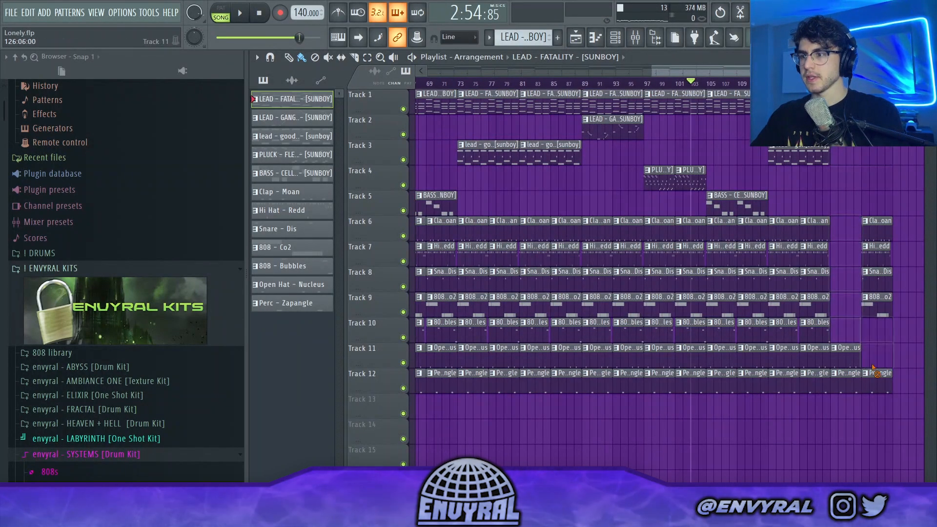
{"action": "right_click", "coordinate": [876, 375]}
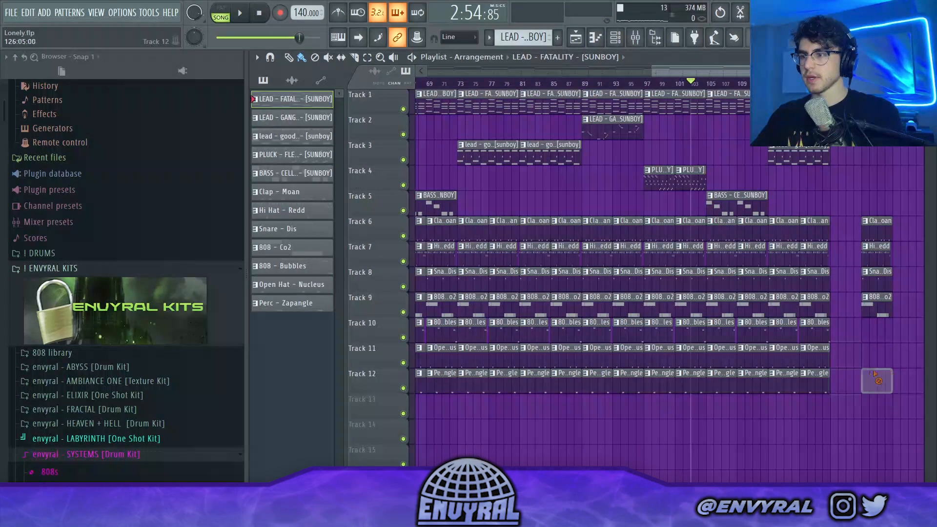
{"action": "left_click_drag", "start_coordinate": [875, 374], "coordinate": [889, 221]}
Step: Shape the Balance - Master - Volume automation on Track 13 into a fade-out from bar 105 to the end
{"action": "left_click_drag", "start_coordinate": [744, 401], "coordinate": [748, 479]}
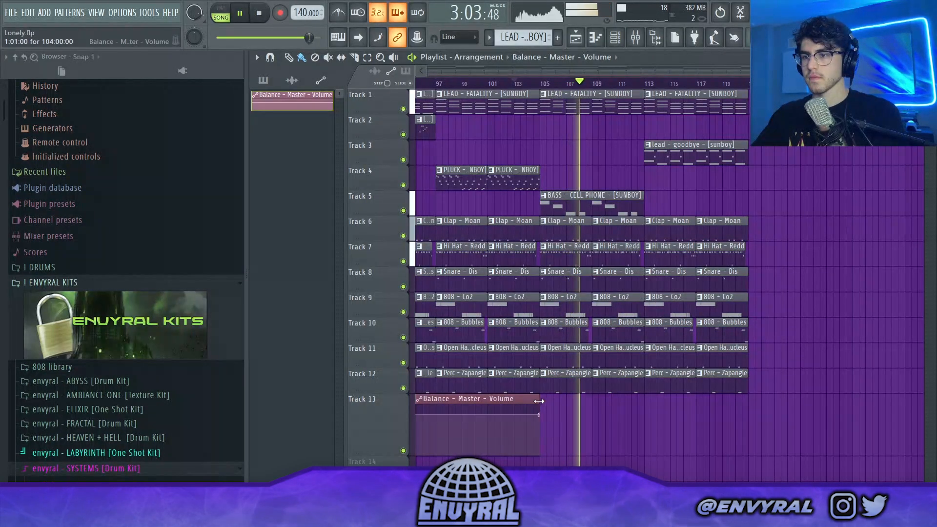
{"action": "right_click", "coordinate": [747, 416]}
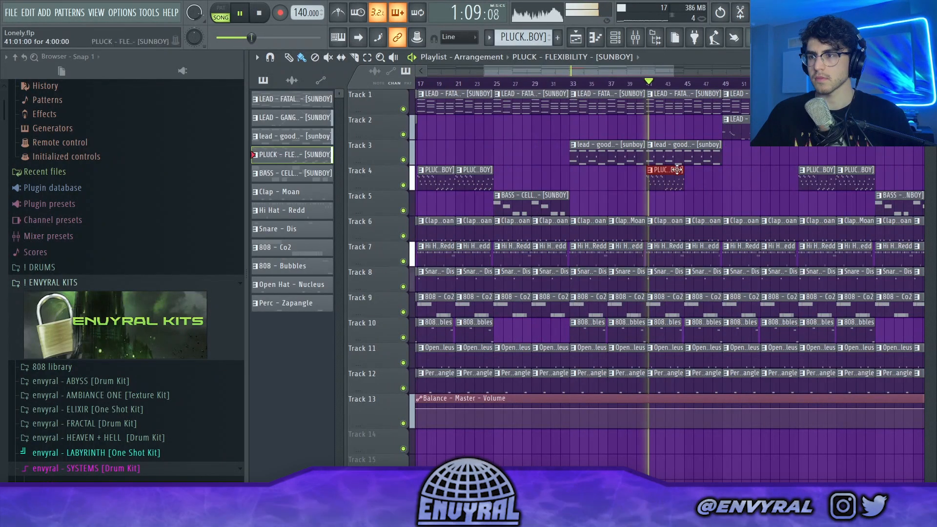
Step: Add PLUCK - FLEXIBILITY clips on Track 4 at bar 45 and across bars 81 to 88 and 113 to 120
{"action": "left_click", "coordinate": [685, 174]}
{"action": "scroll", "coordinate": [680, 90], "scroll_direction": "down", "scroll_amount": 3}
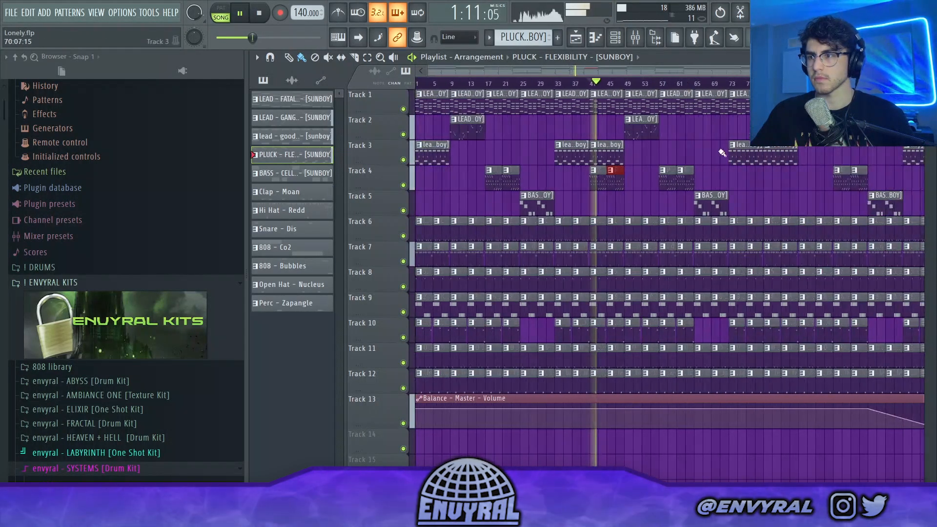
{"action": "left_click", "coordinate": [791, 177]}
{"action": "left_click_drag", "start_coordinate": [615, 66], "coordinate": [724, 74]}
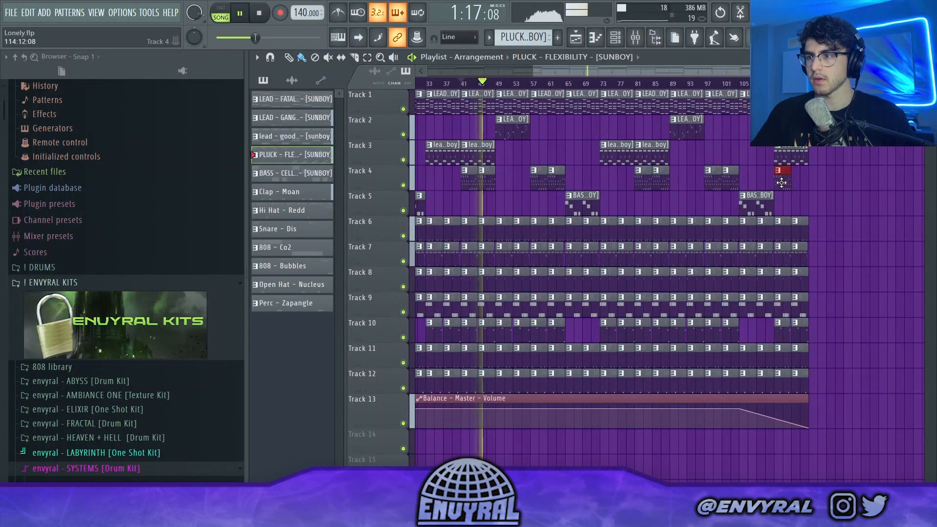
Step: Play the ending of the arrangement from bar 105 and refresh the file browser
{"action": "left_click", "coordinate": [740, 84]}
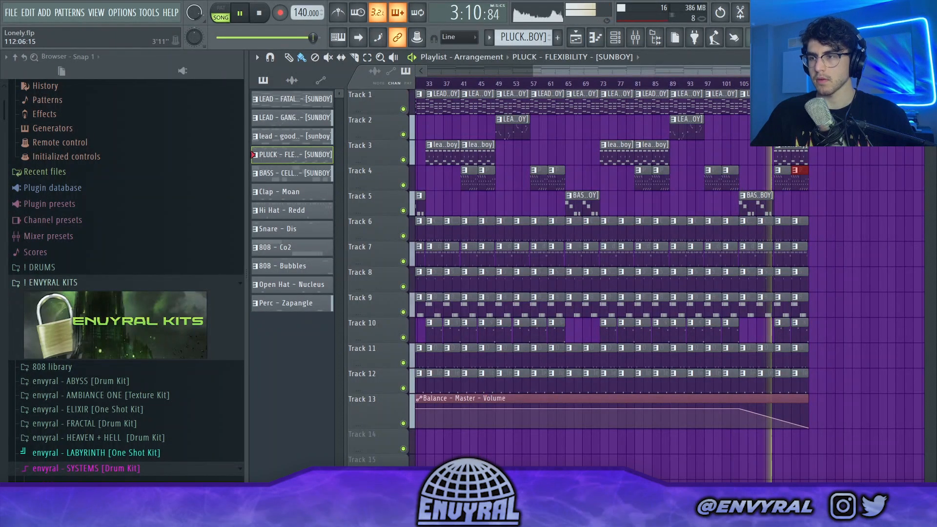
{"action": "left_click", "coordinate": [24, 58]}
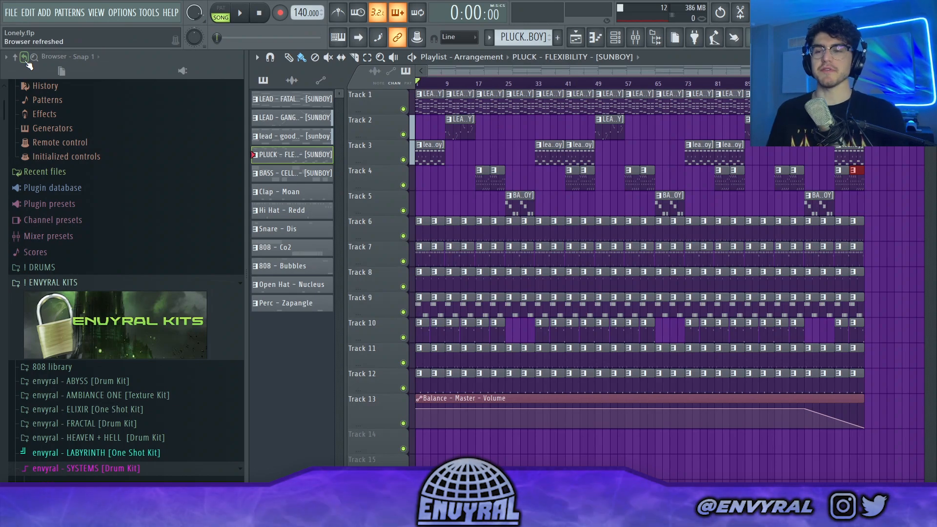